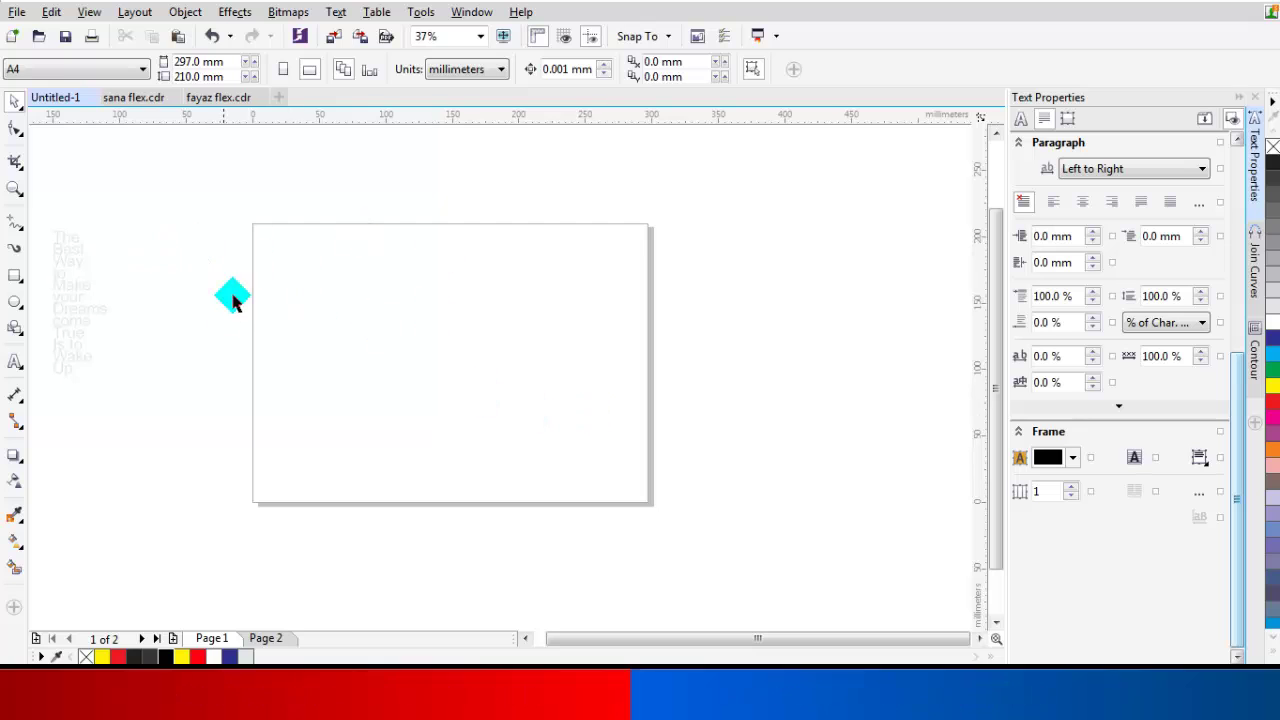
Draw a wide rectangle across the middle of the page.
click(14, 280)
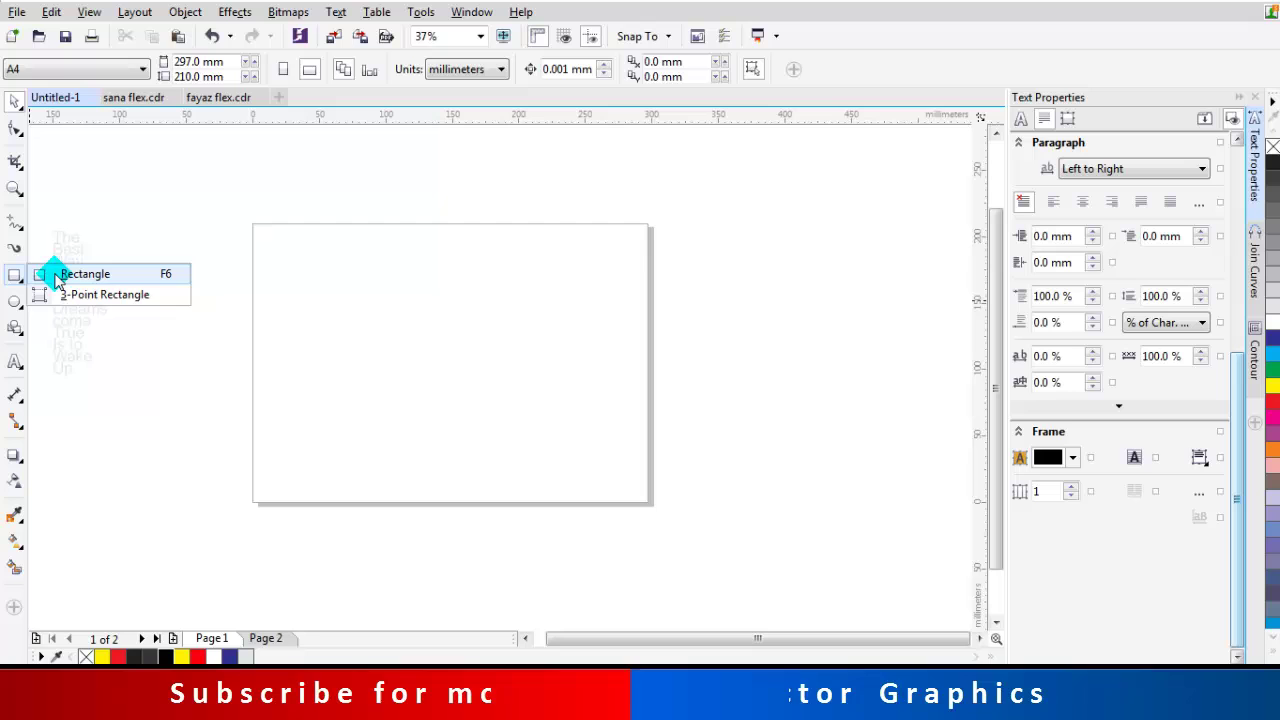
click(54, 272)
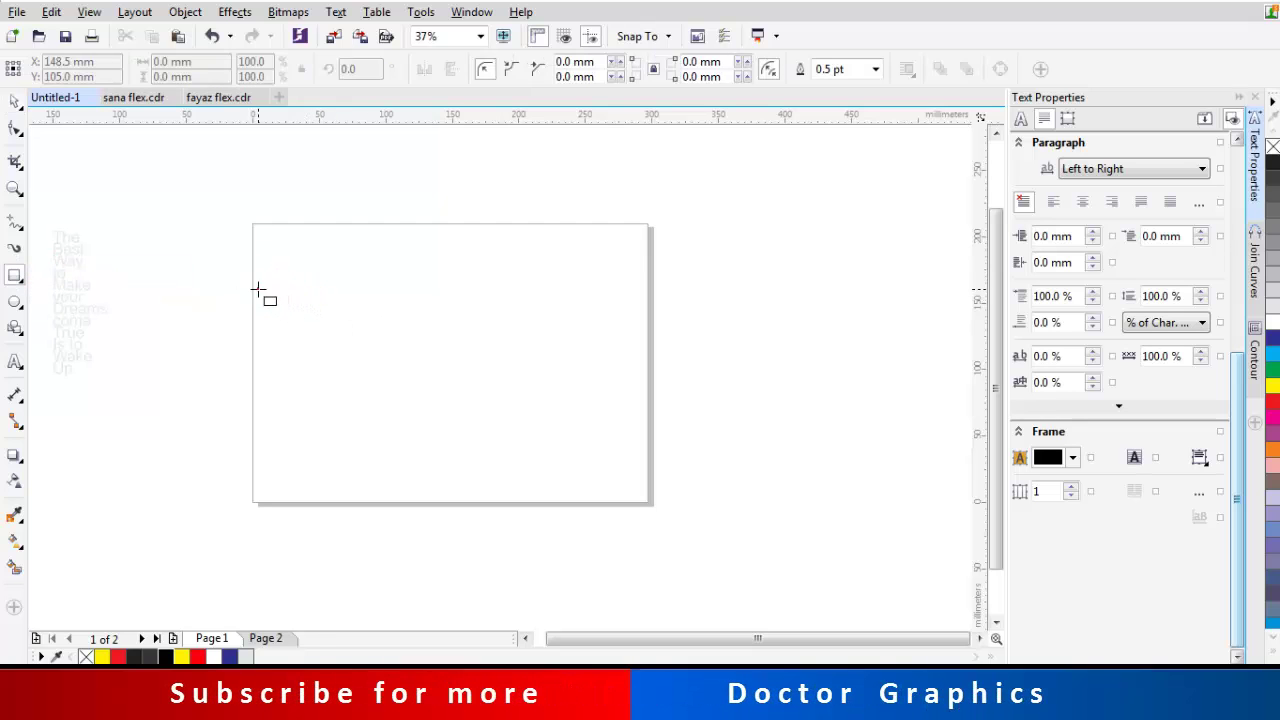
drag(258, 290, 644, 436)
key(space)
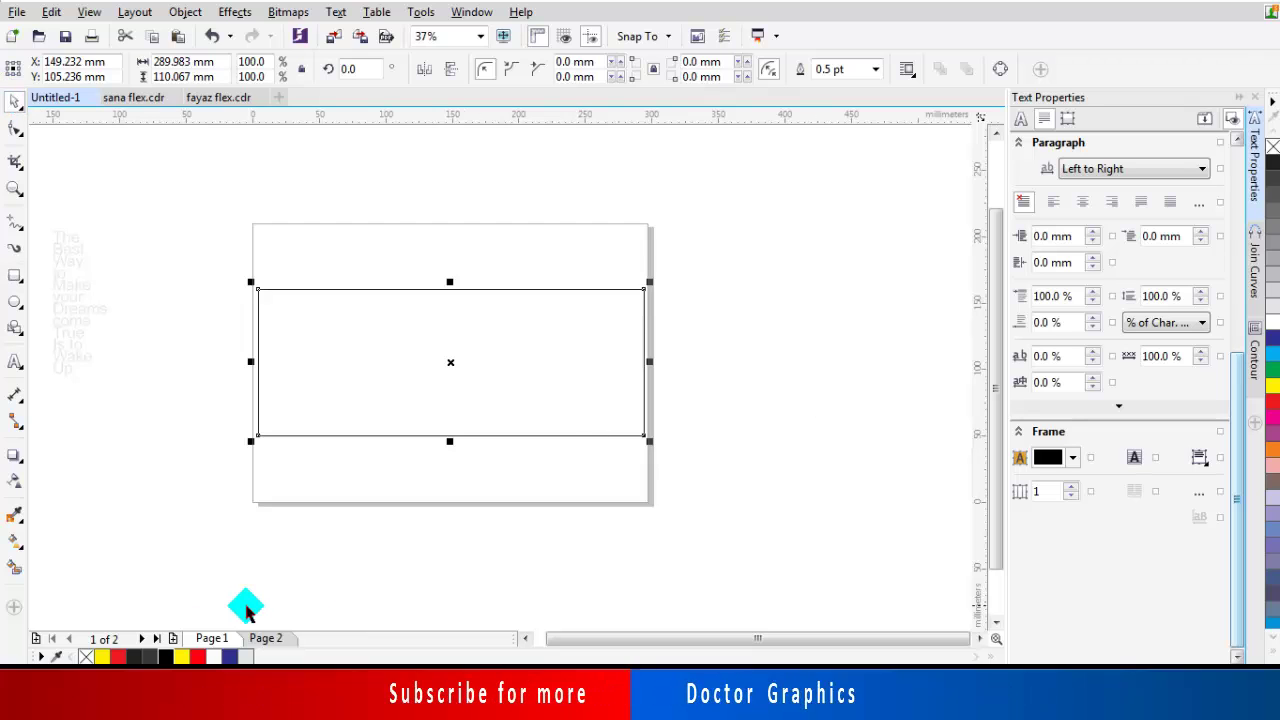
Fill the rectangle solid black and remove its outline.
click(167, 656)
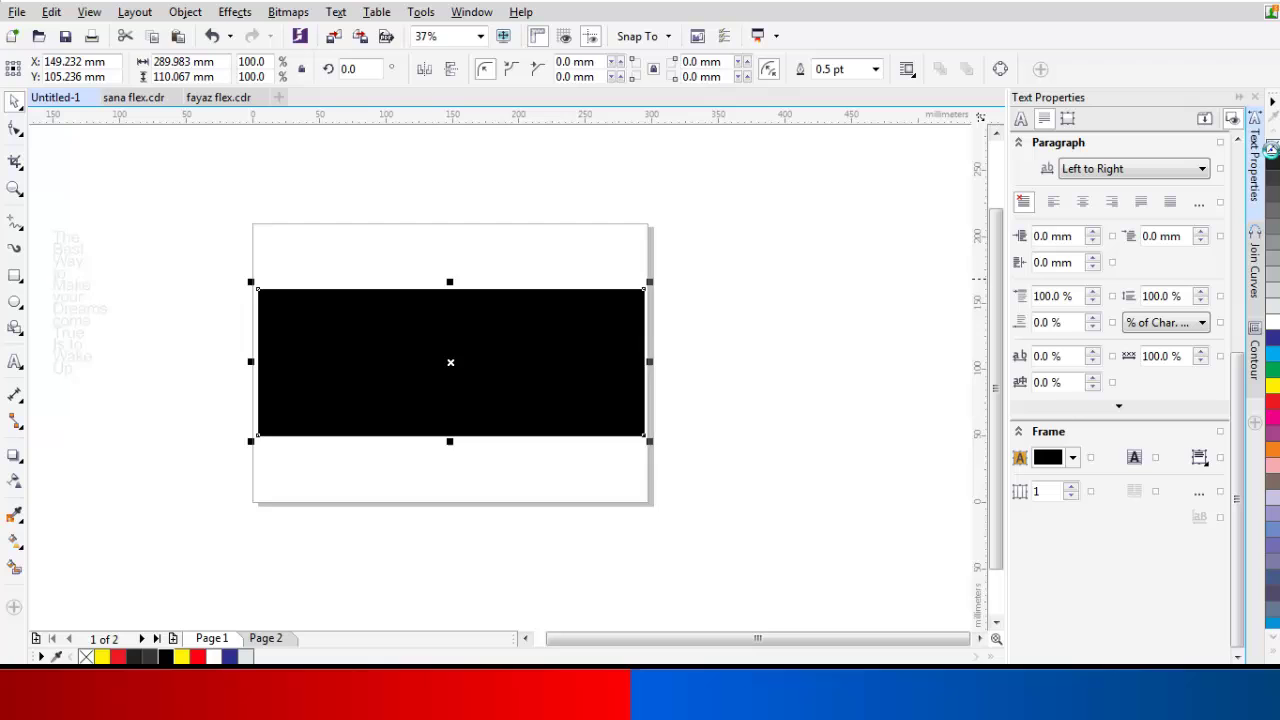
right_click(1271, 148)
click(697, 306)
click(529, 320)
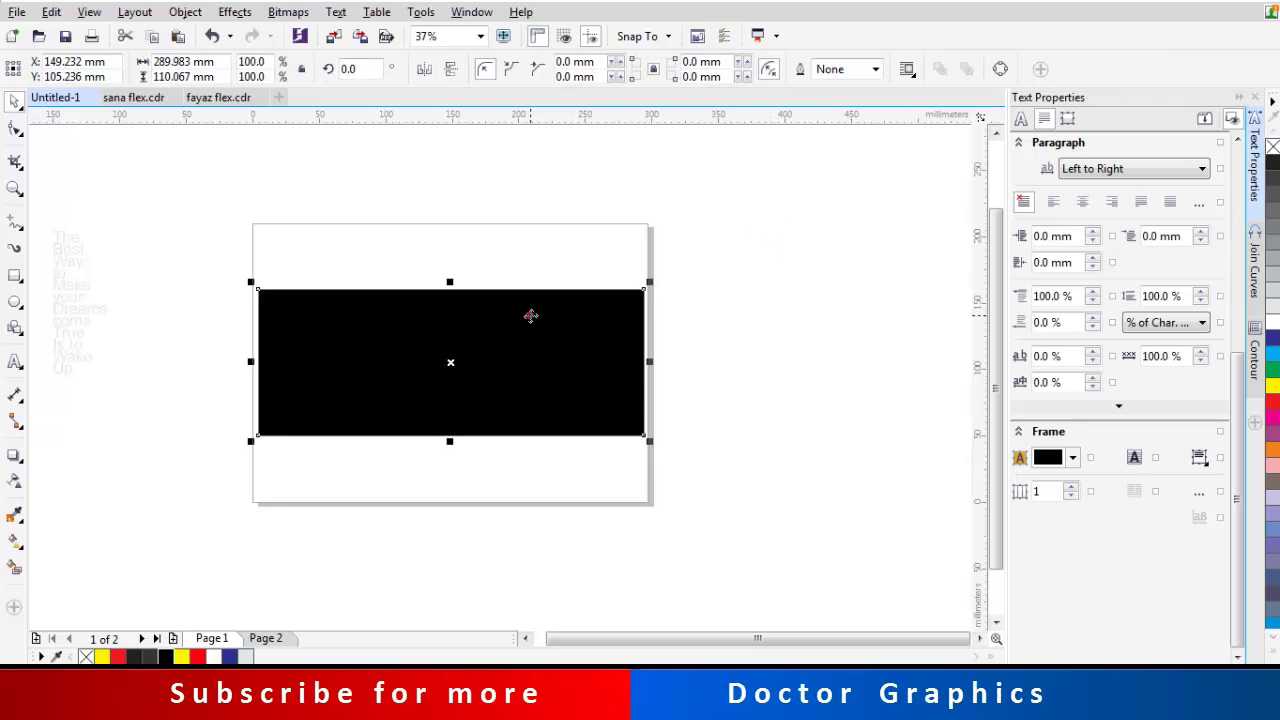
click(523, 190)
scroll(531, 311, up, 1)
scroll(494, 322, down, 1)
scroll(492, 315, up, 1)
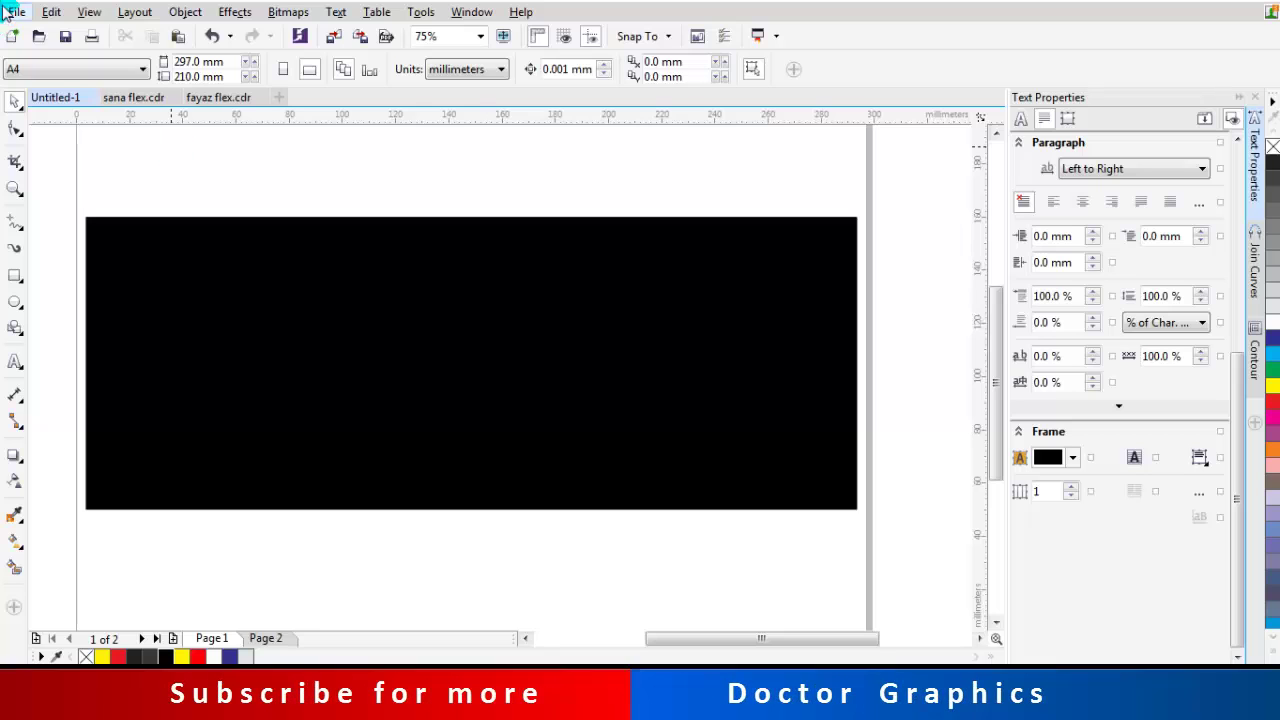
Import the Sample portrait and move it to the black banner's right end.
click(14, 12)
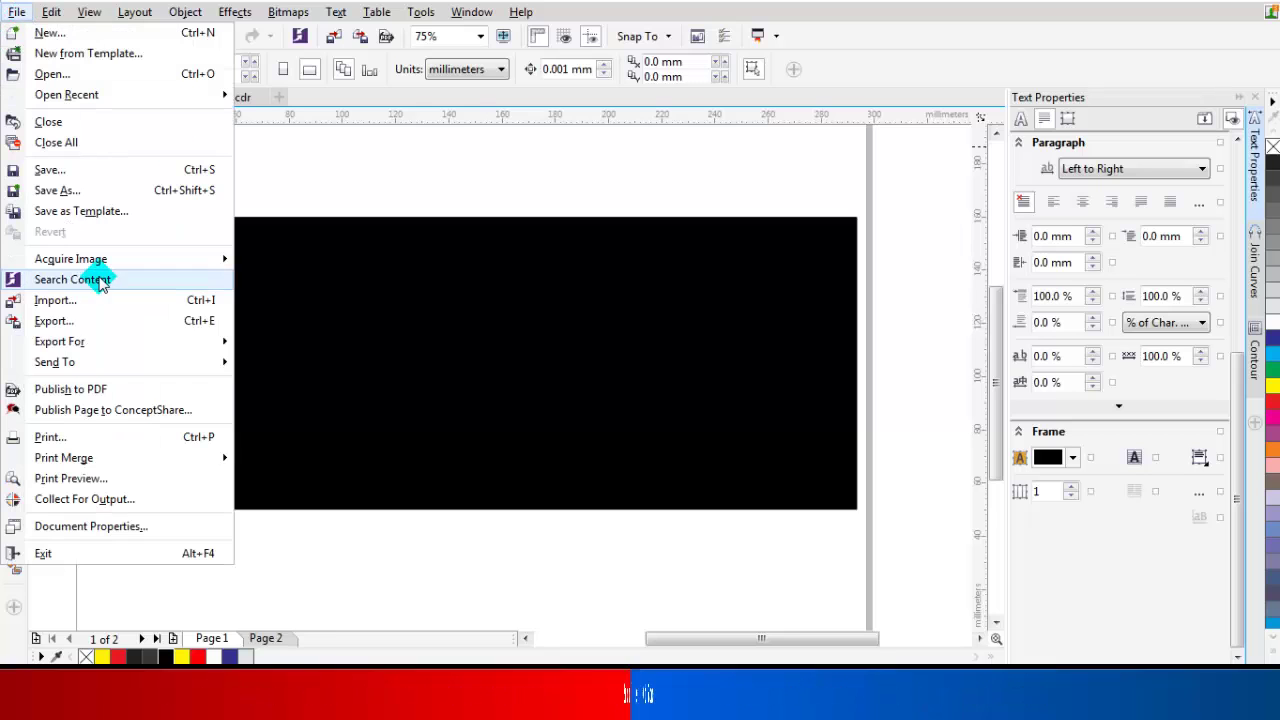
click(190, 305)
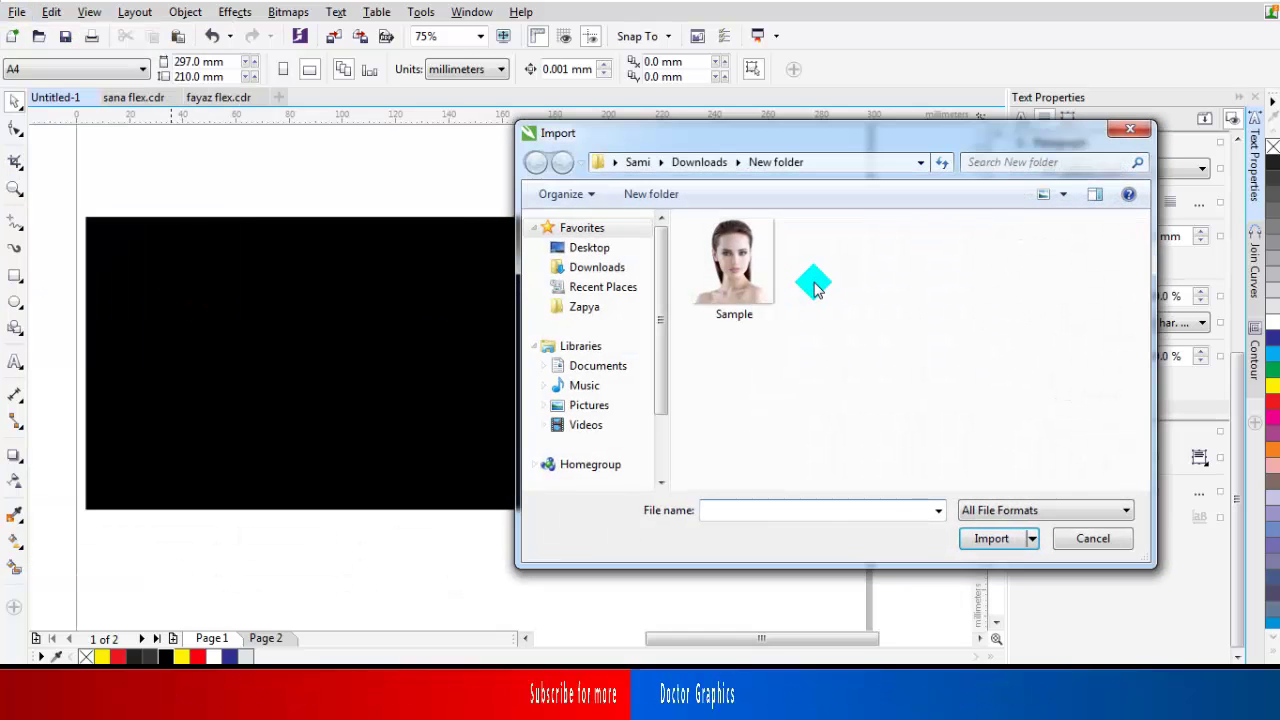
click(737, 287)
click(969, 566)
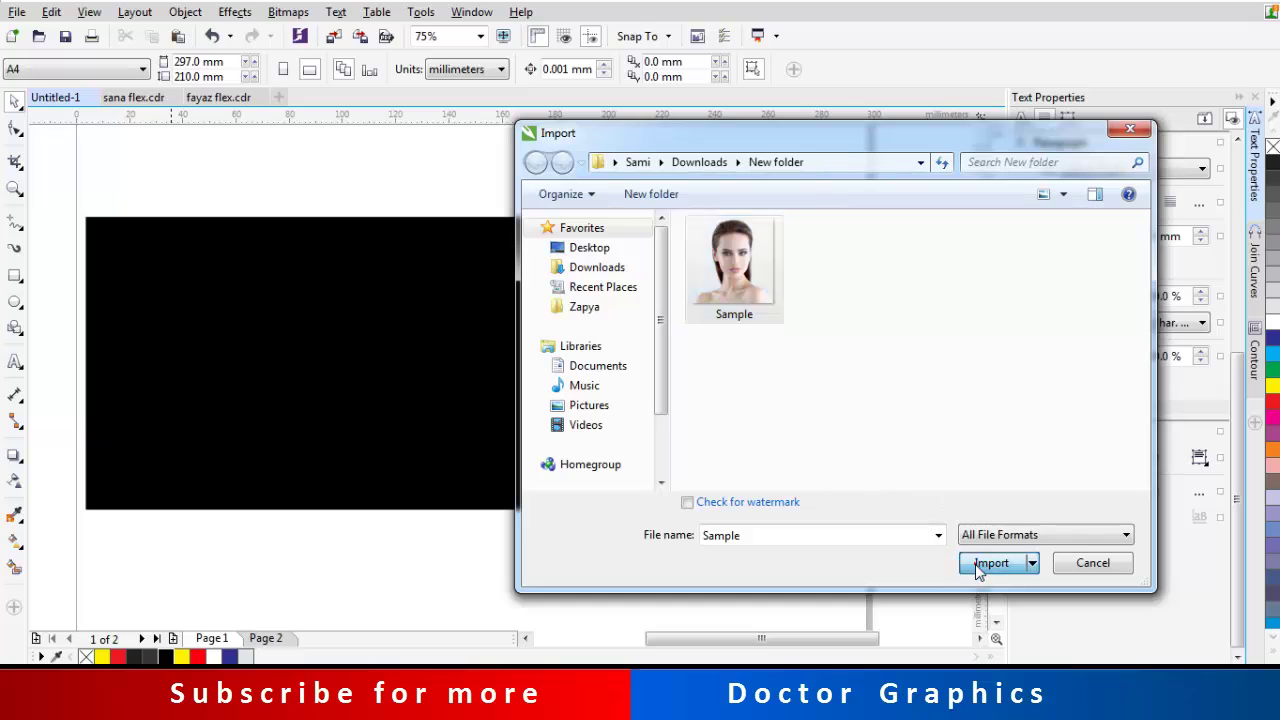
drag(85, 217, 411, 546)
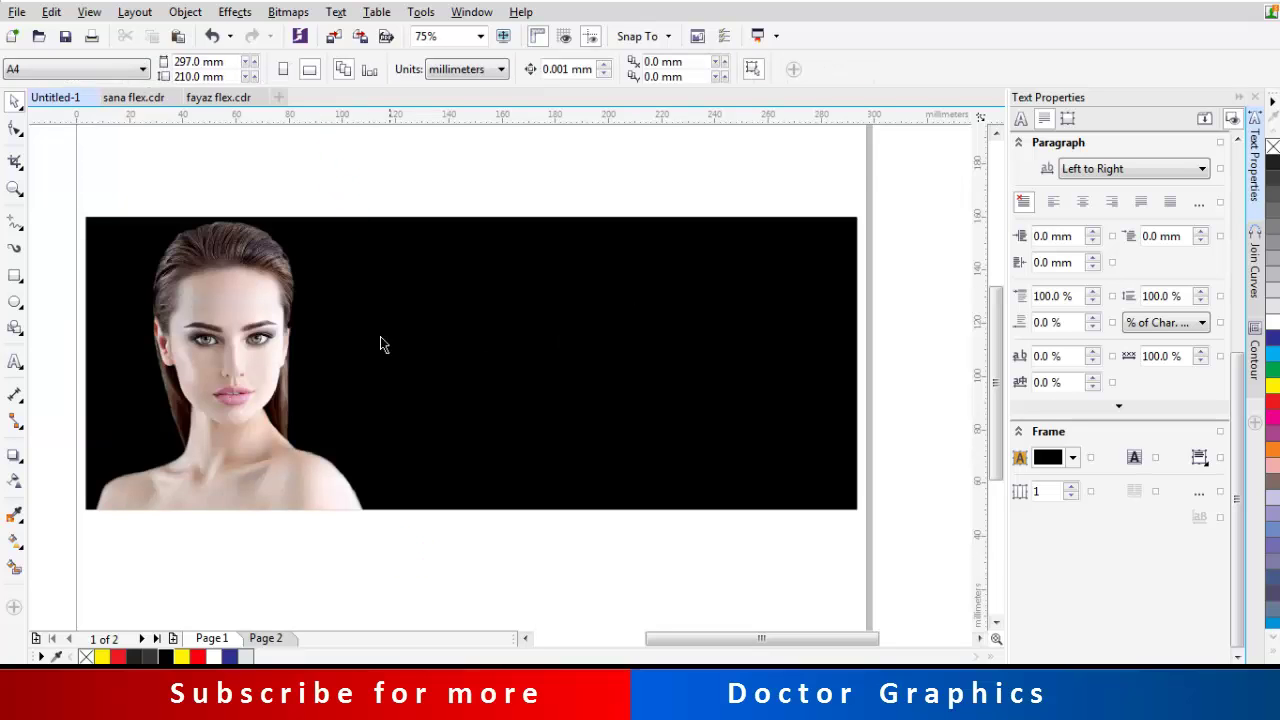
drag(263, 349, 663, 352)
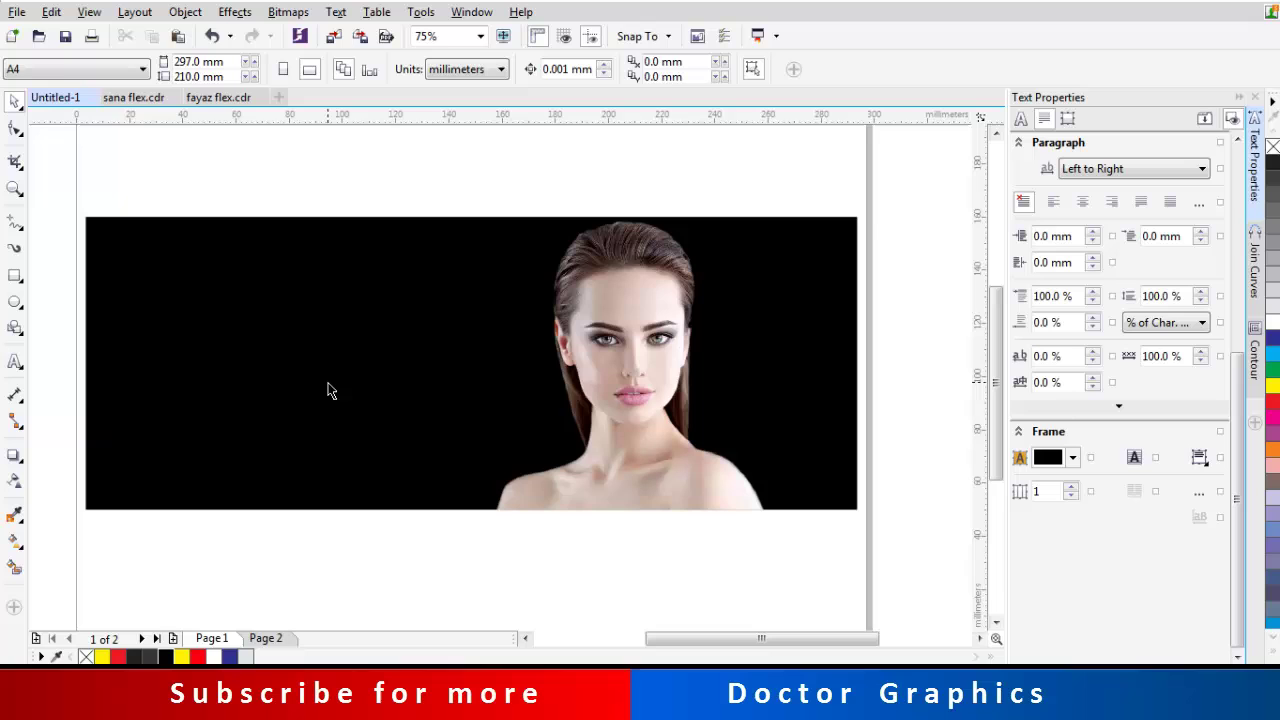
Draw a vertical freehand line from above the face to below the banner, centred on the face.
click(12, 223)
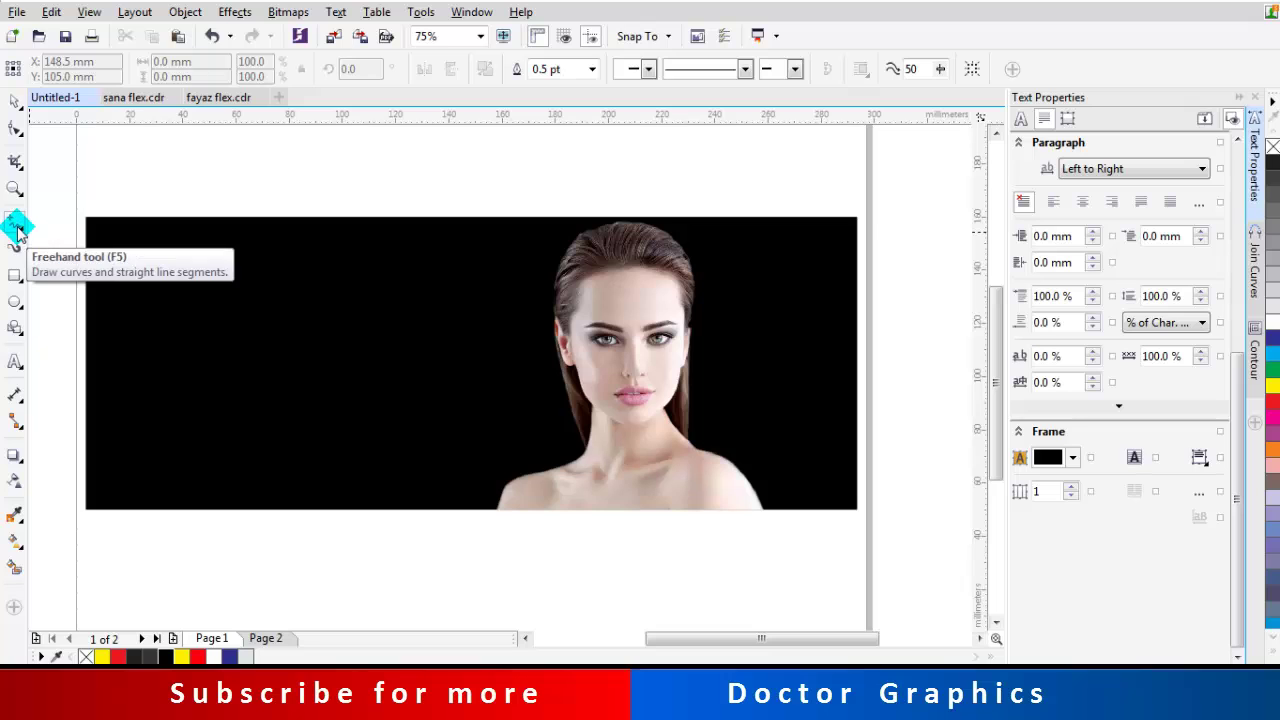
click(617, 183)
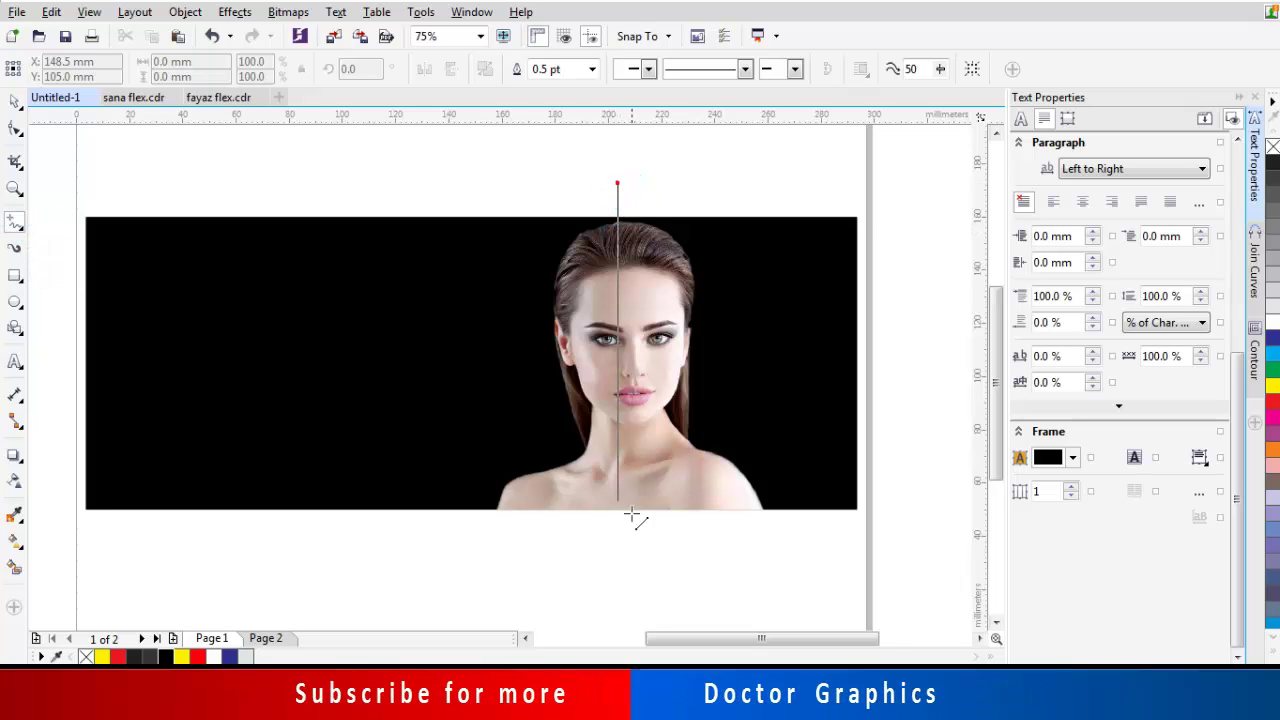
click(640, 576)
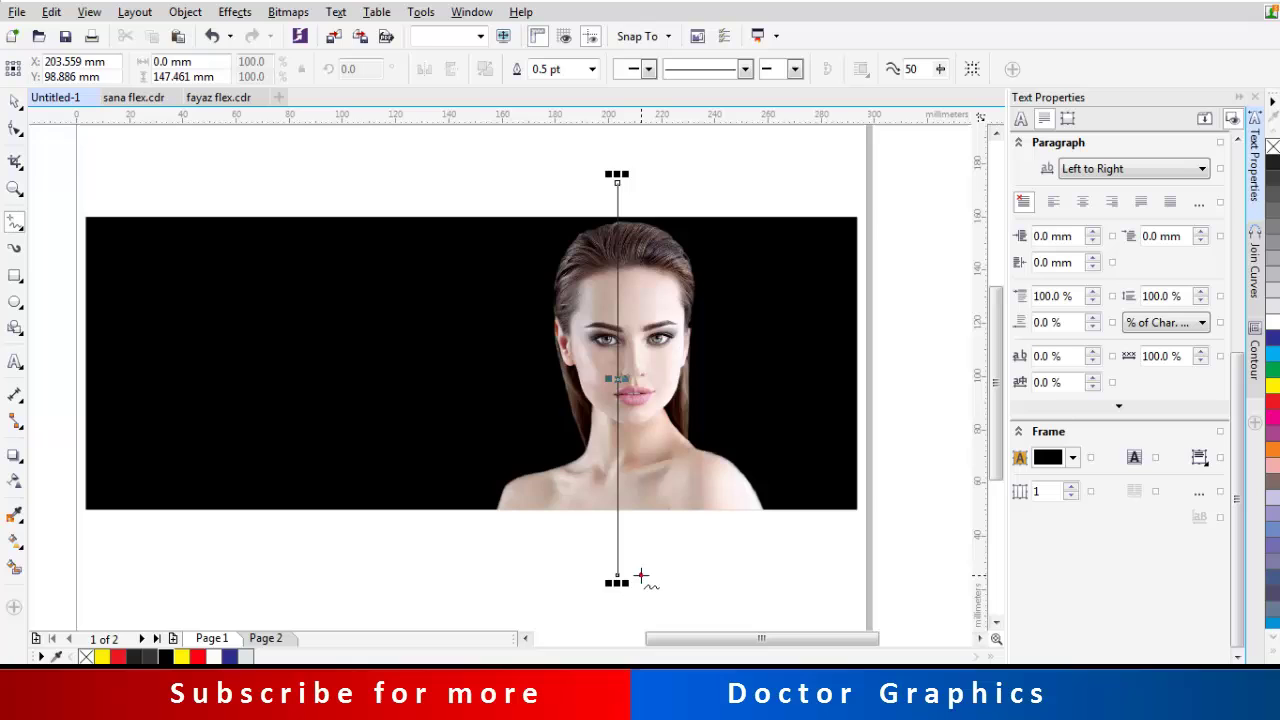
click(16, 100)
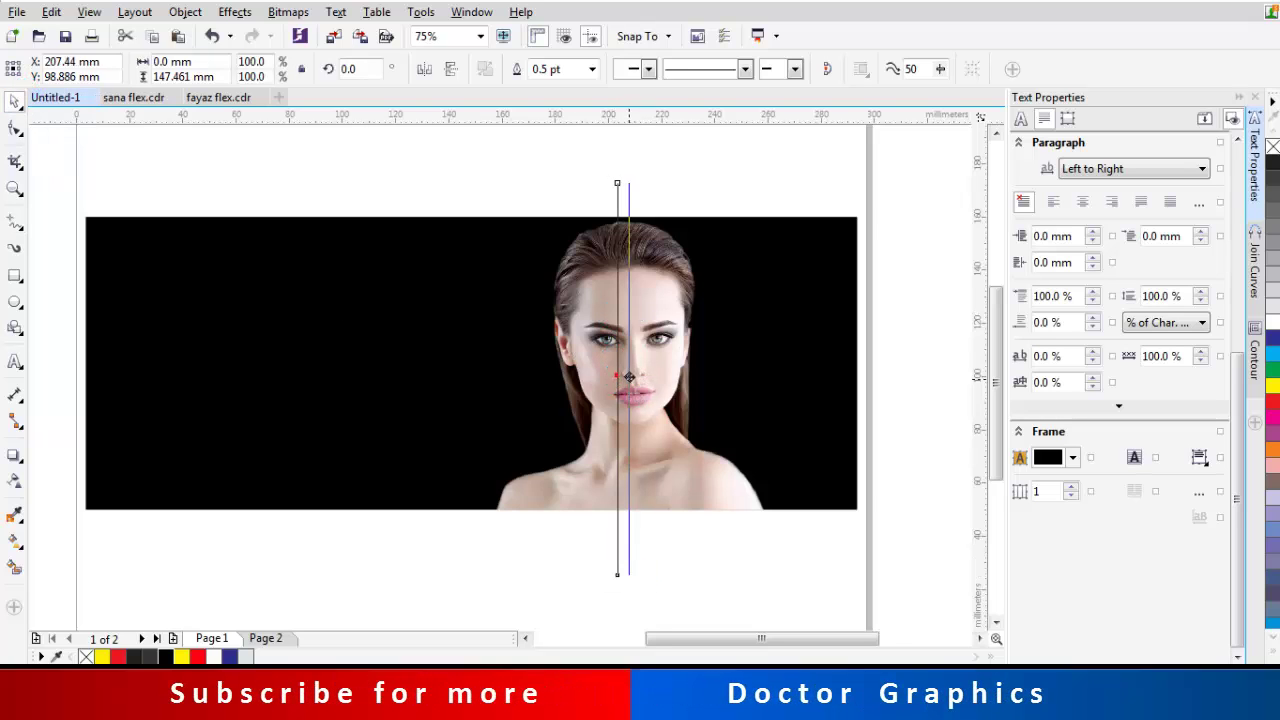
drag(629, 376, 634, 376)
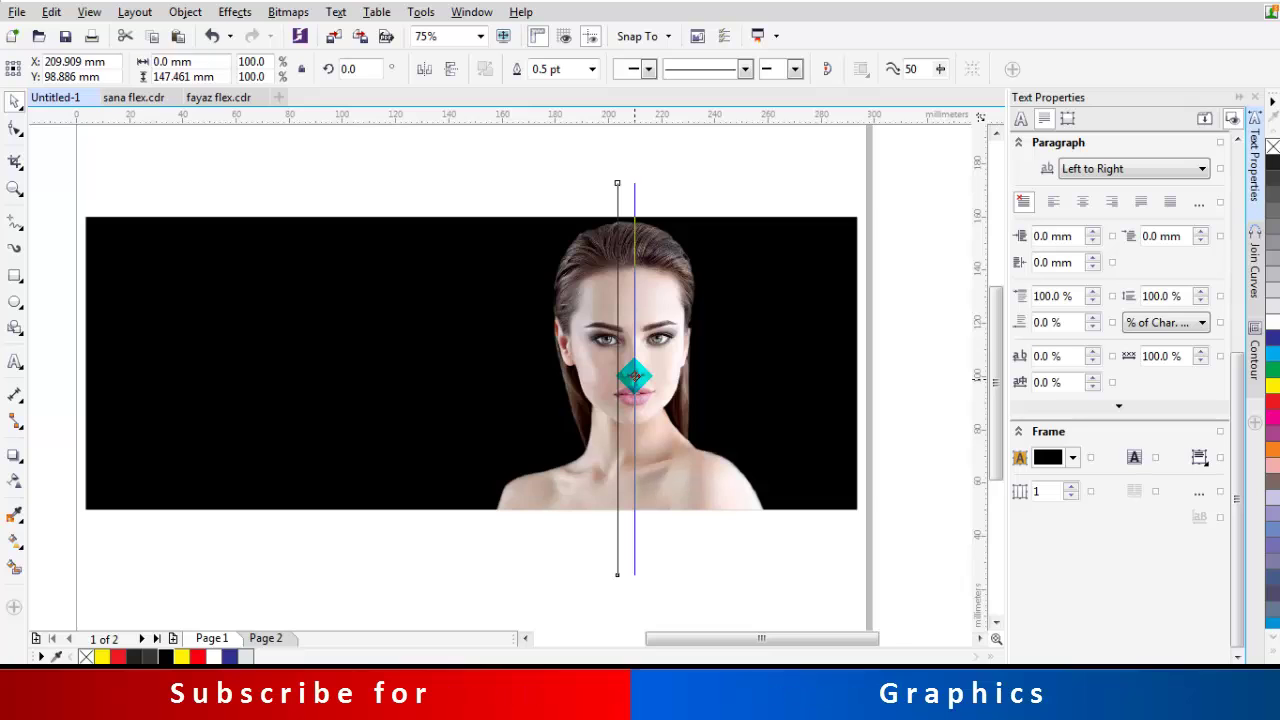
click(589, 207)
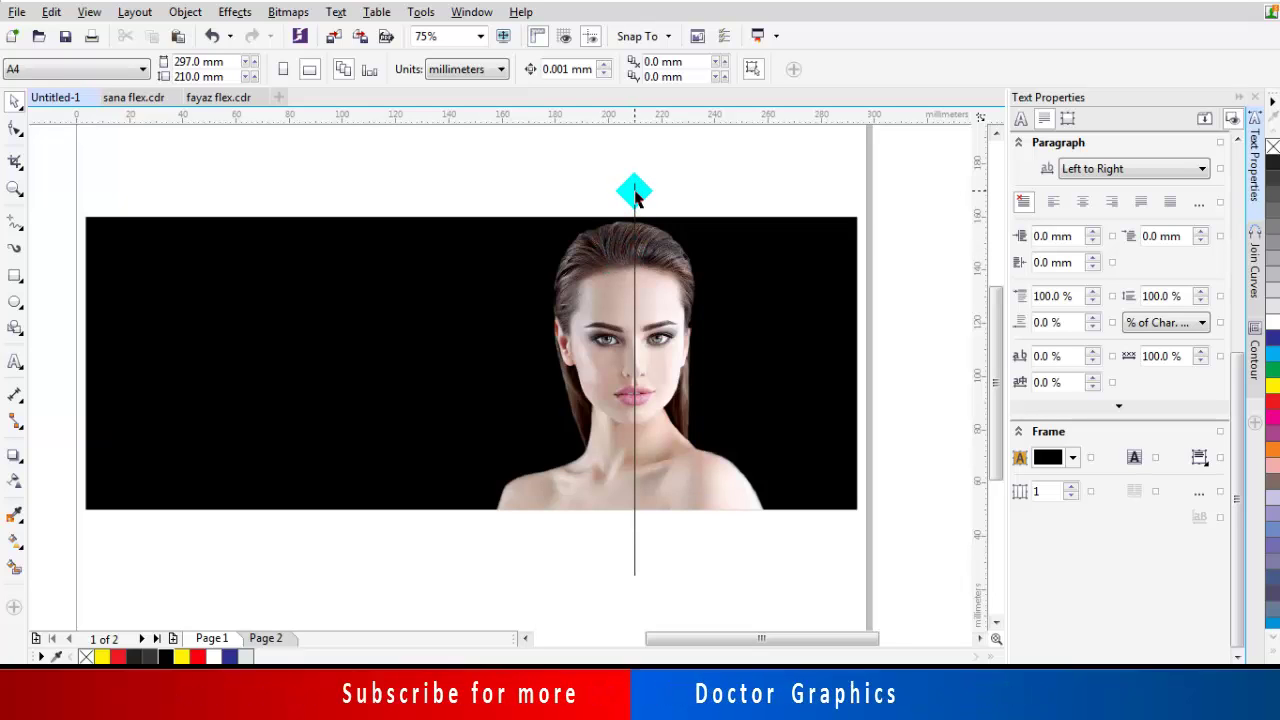
Cut the portrait along the vertical line, then delete the line.
scroll(606, 190, down, 2)
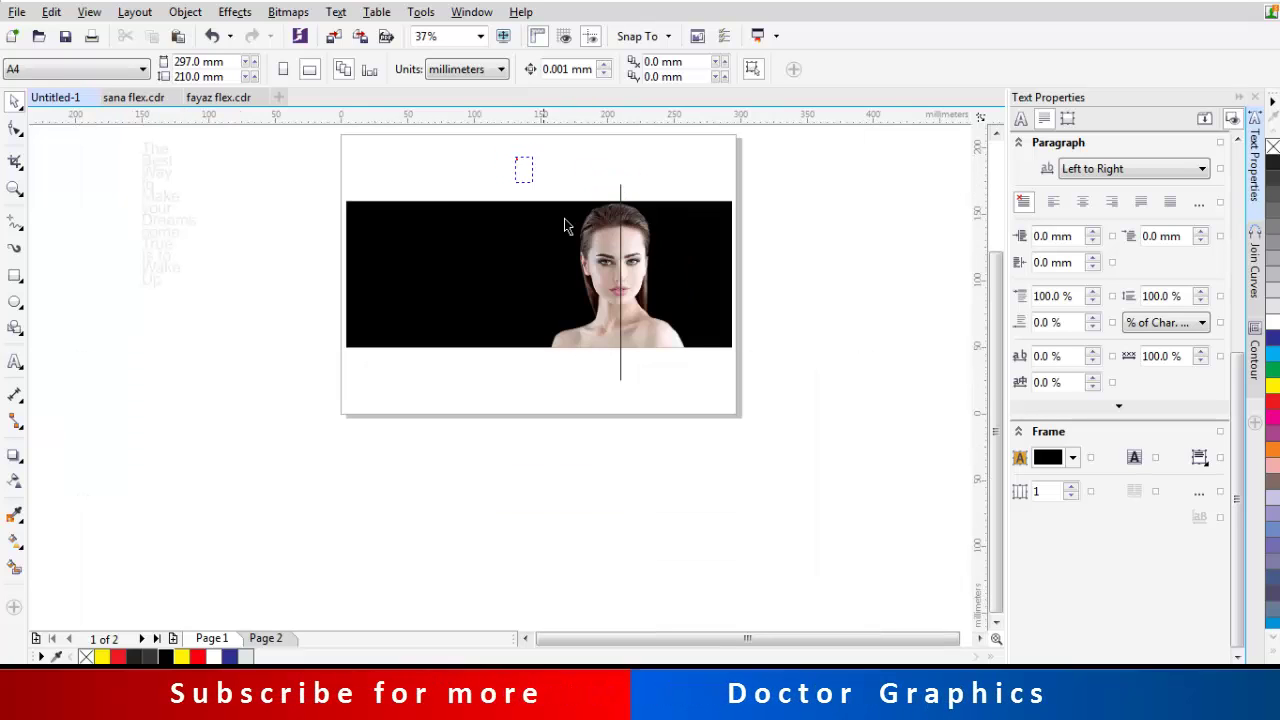
drag(849, 480, 849, 478)
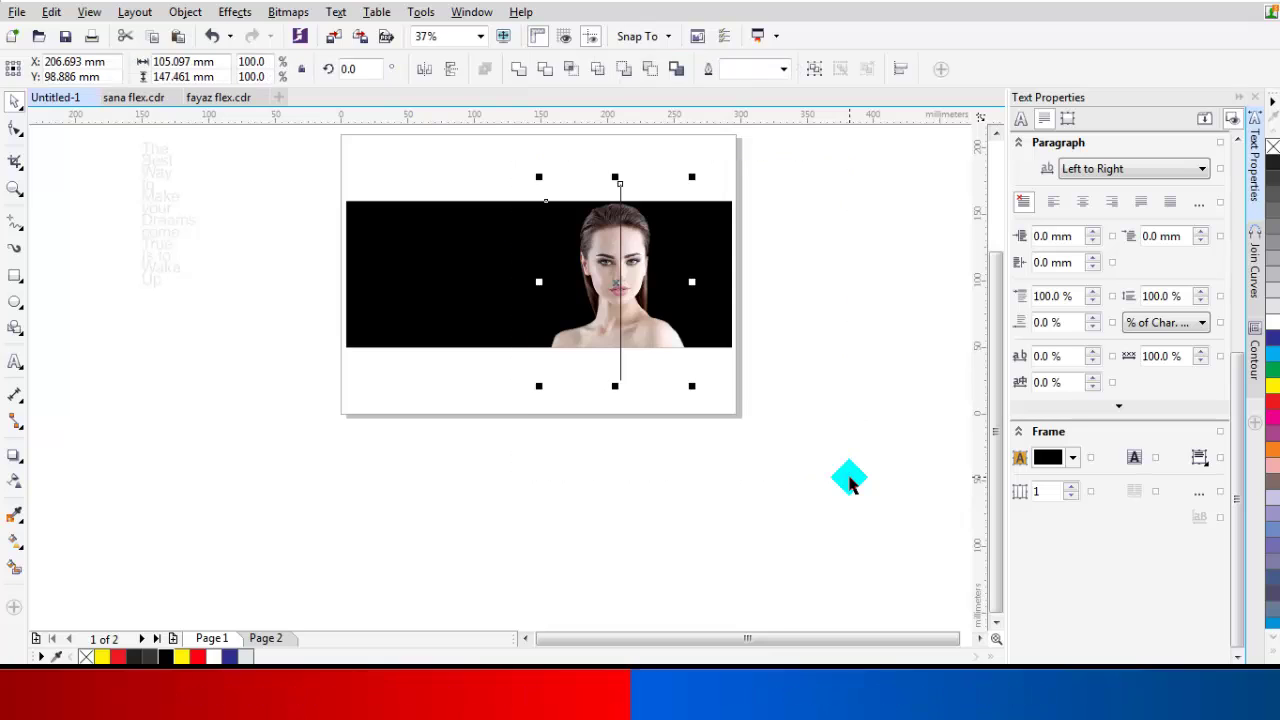
click(547, 70)
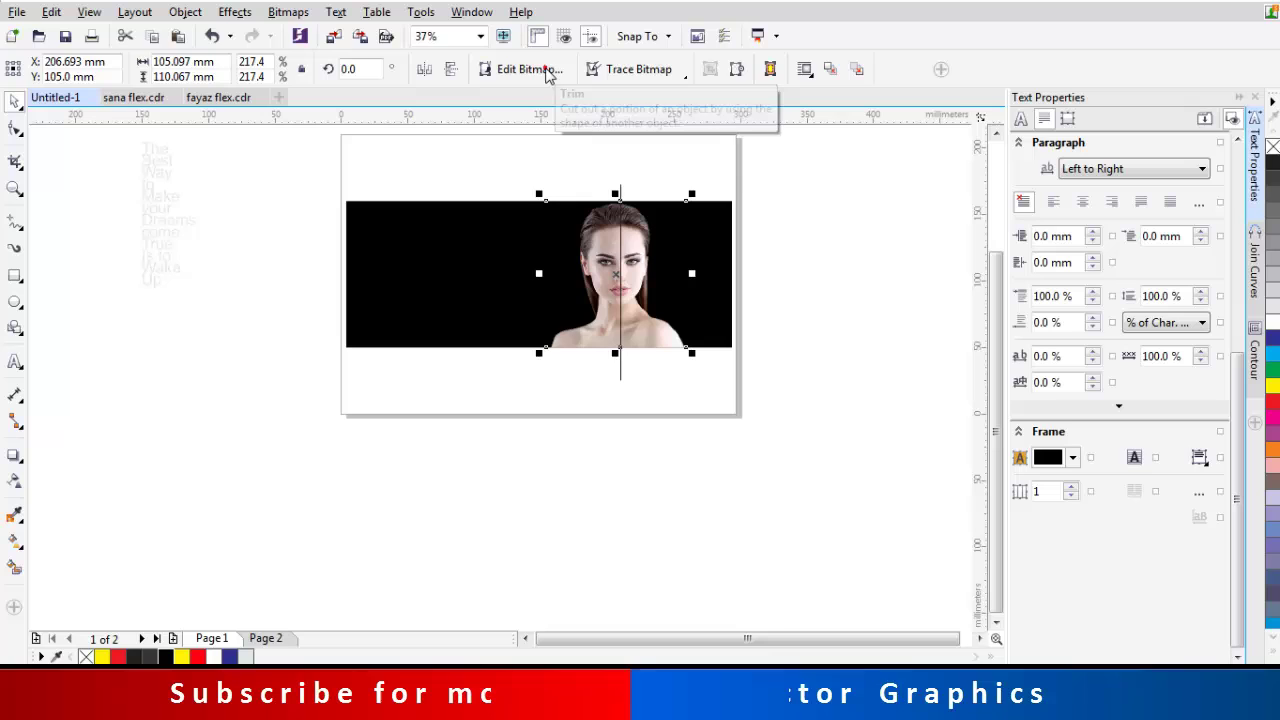
click(834, 197)
drag(620, 380, 445, 398)
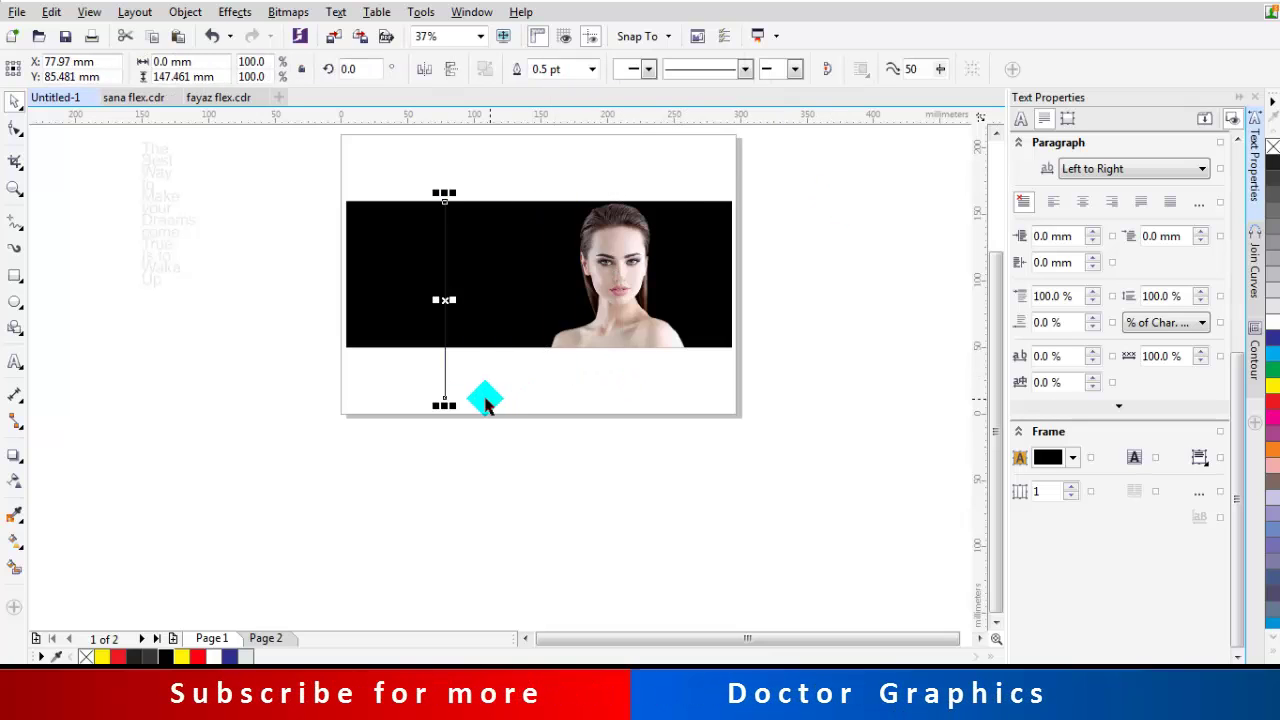
key(Delete)
Break the cut portrait apart (Ctrl+K) into two aligned face halves.
drag(495, 166, 838, 470)
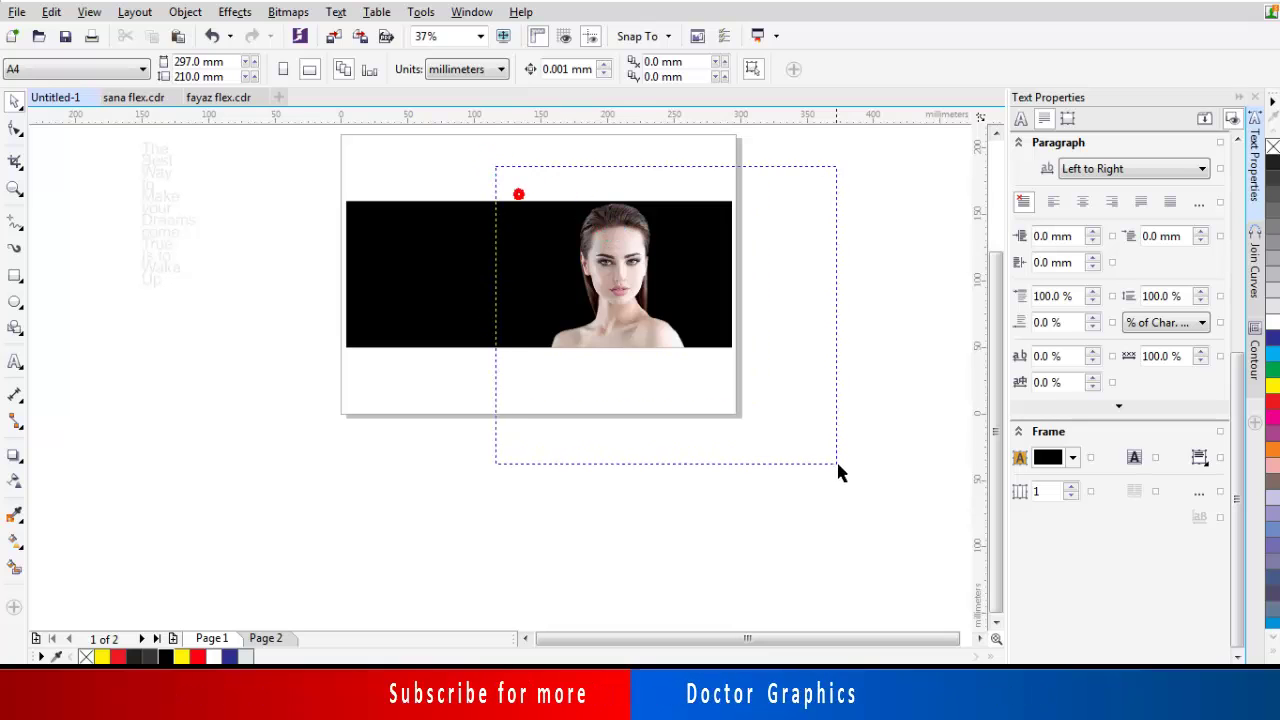
scroll(775, 230, up, 2)
key(ctrl+k)
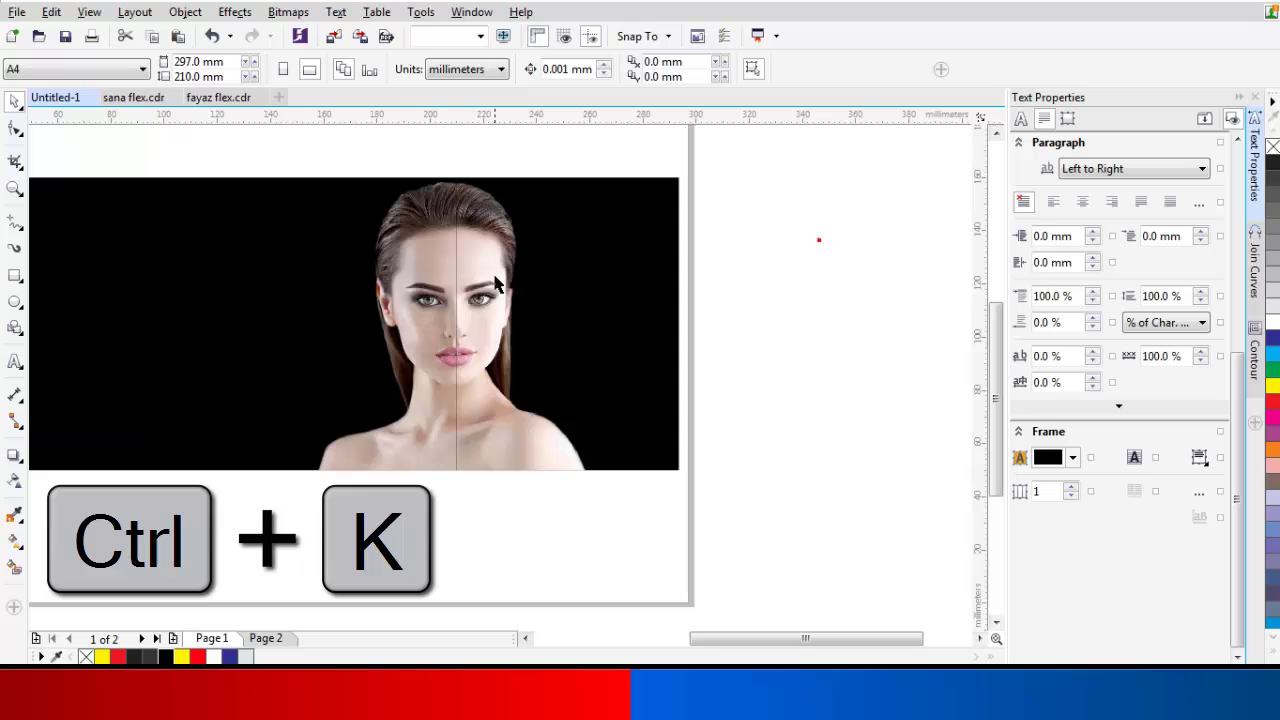
click(439, 305)
drag(419, 301, 386, 301)
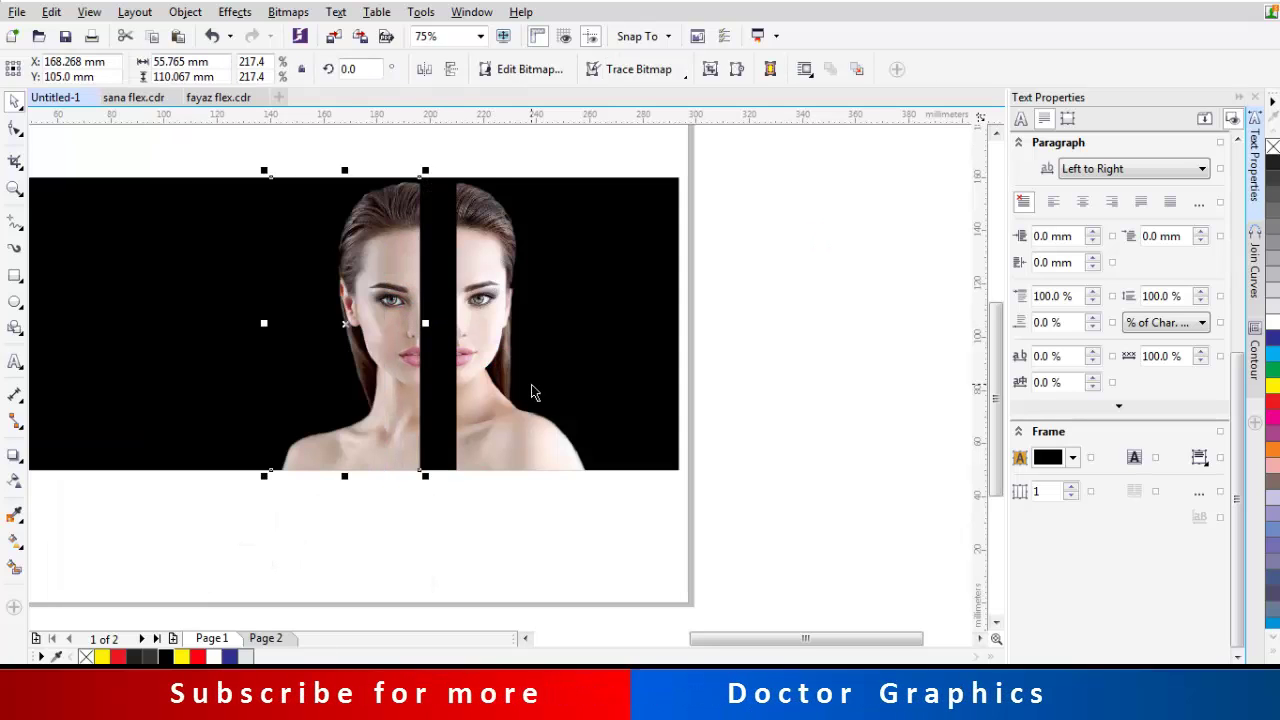
key(ctrl+z)
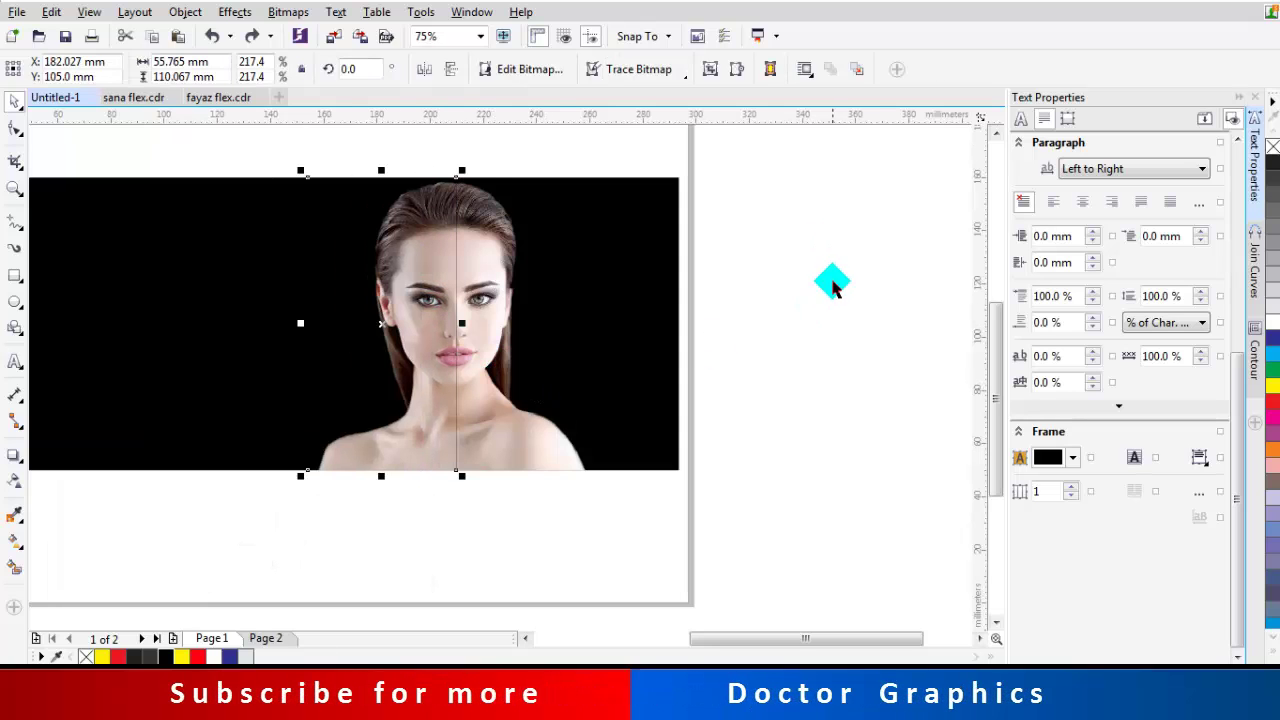
click(833, 283)
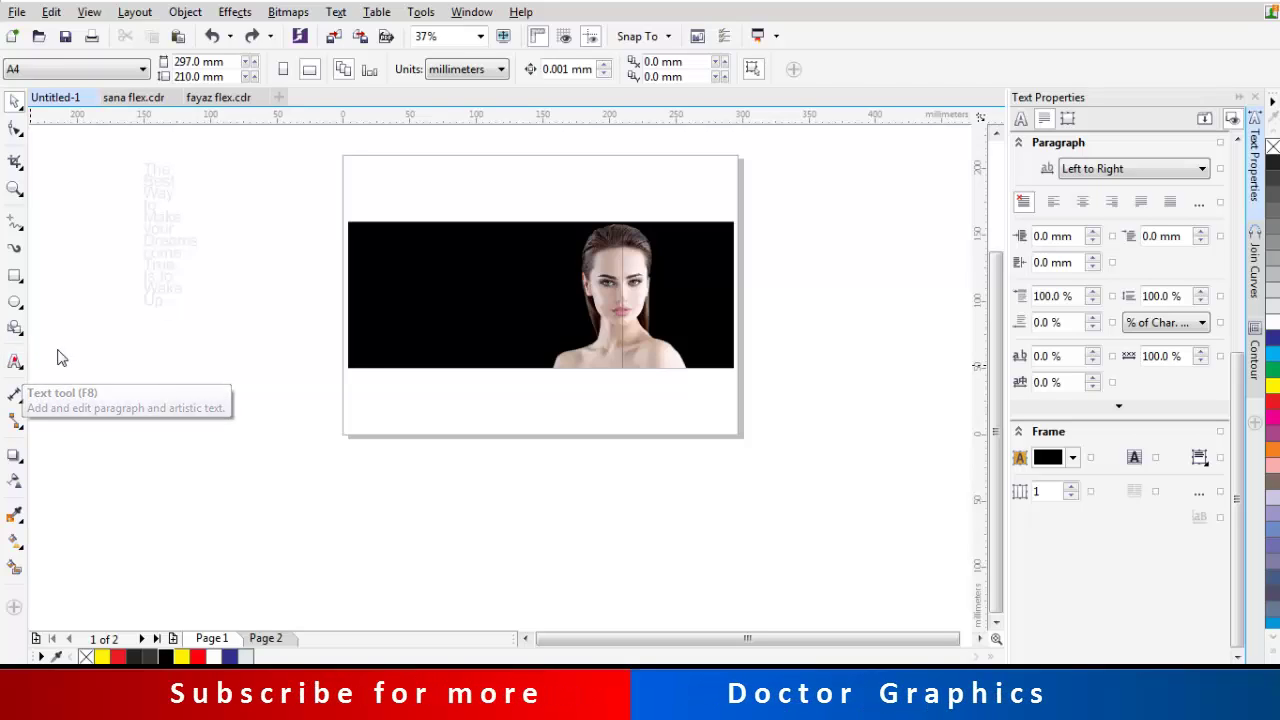
Type the quote 'The best way to make your dreams come true is to wakeup' one word per line.
click(15, 362)
click(239, 258)
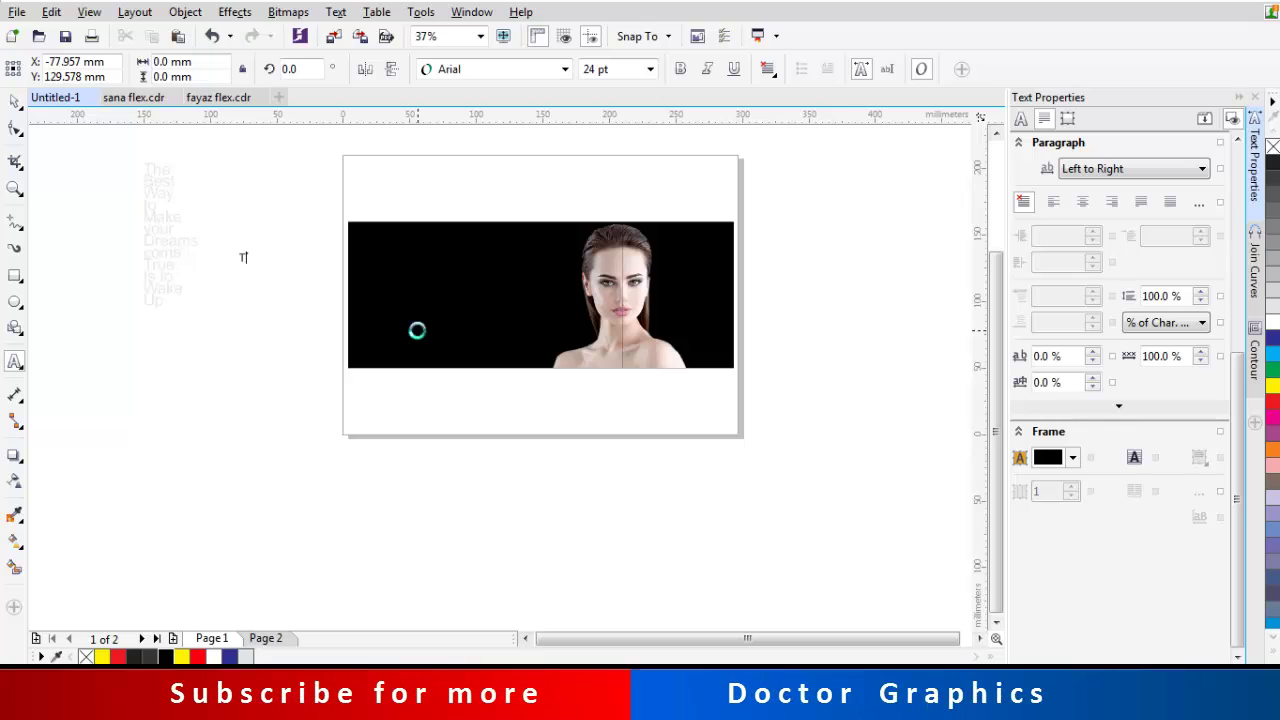
text(The )
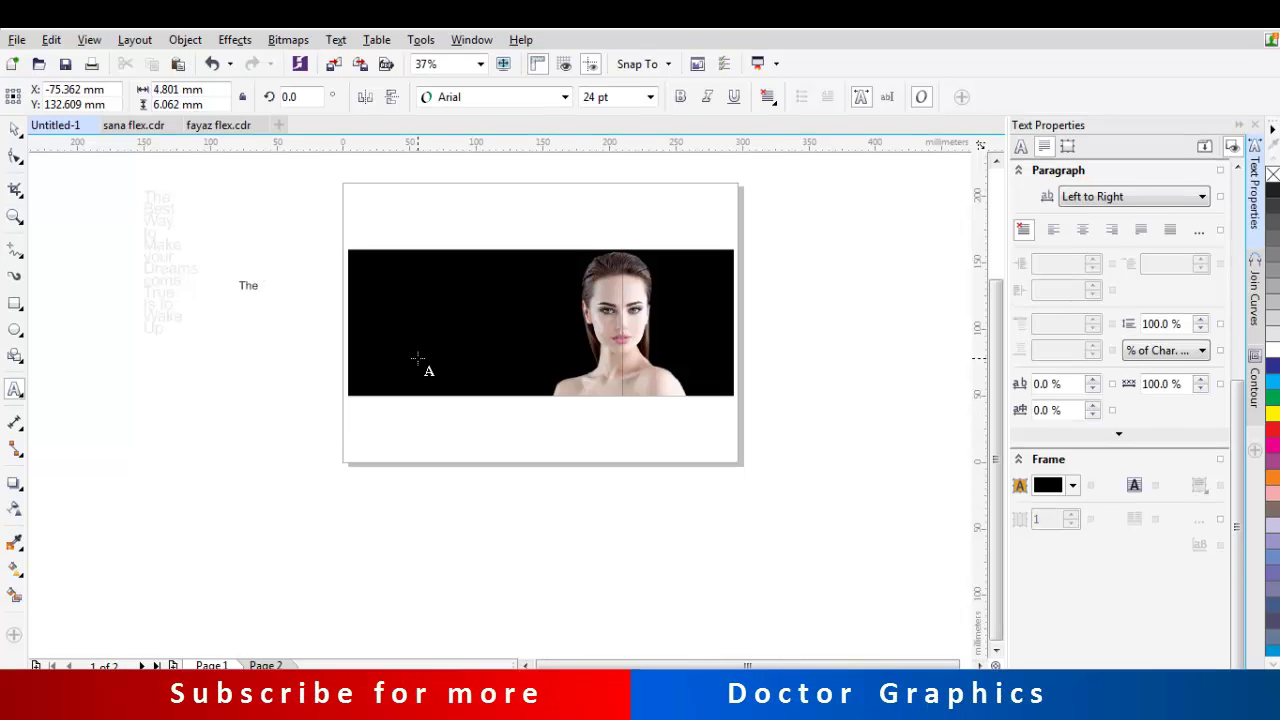
text(best way to)
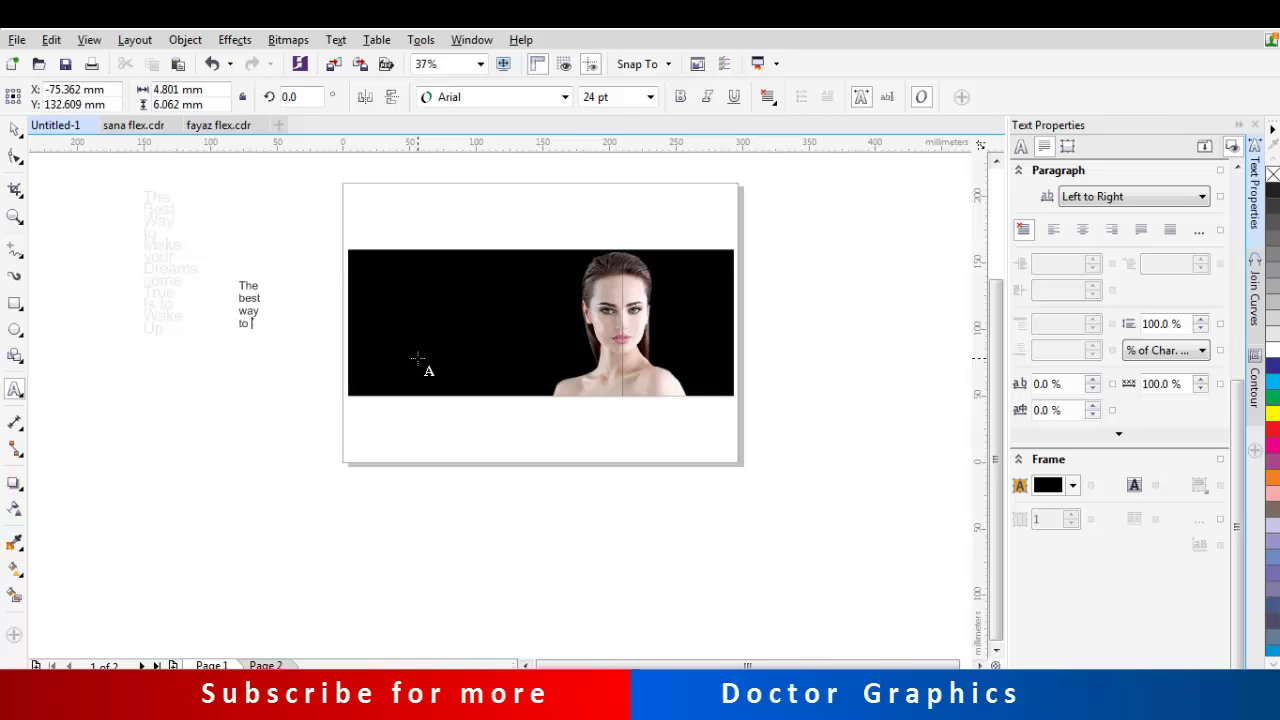
key(Escape)
scroll(162, 200, up, 2)
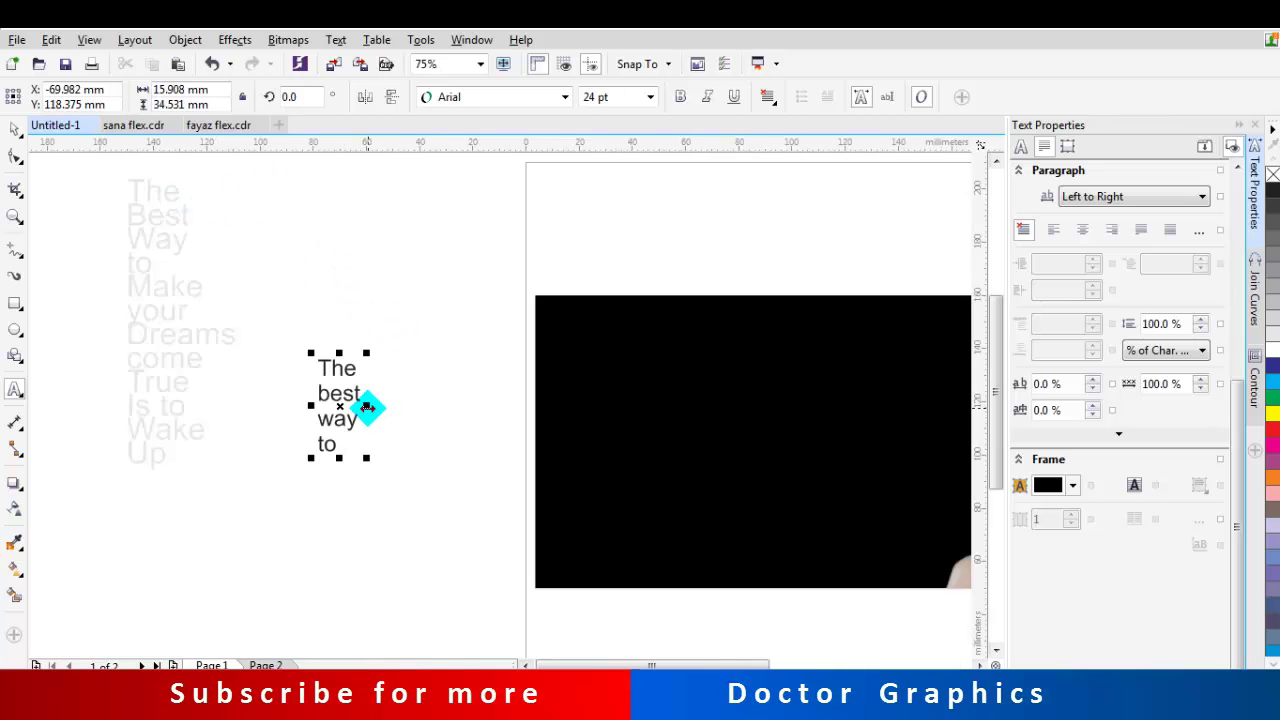
text(make)
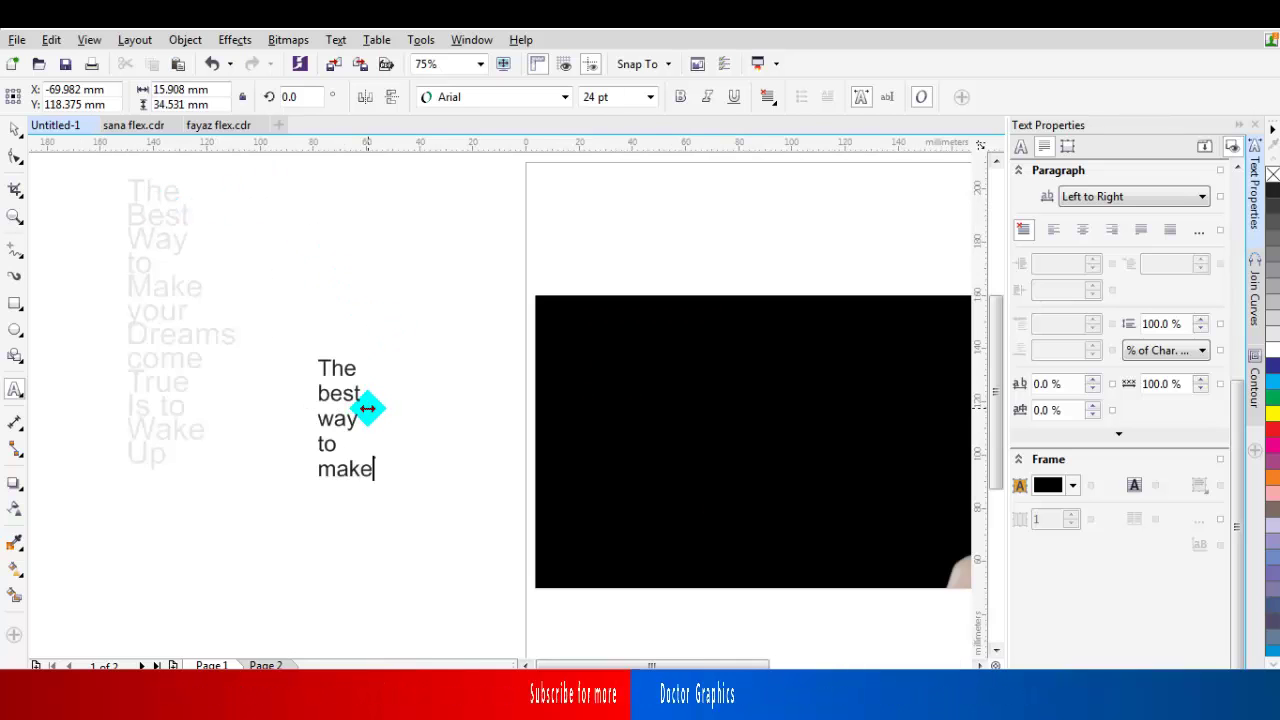
text( yo)
key(BackSpace)
key(BackSpace)
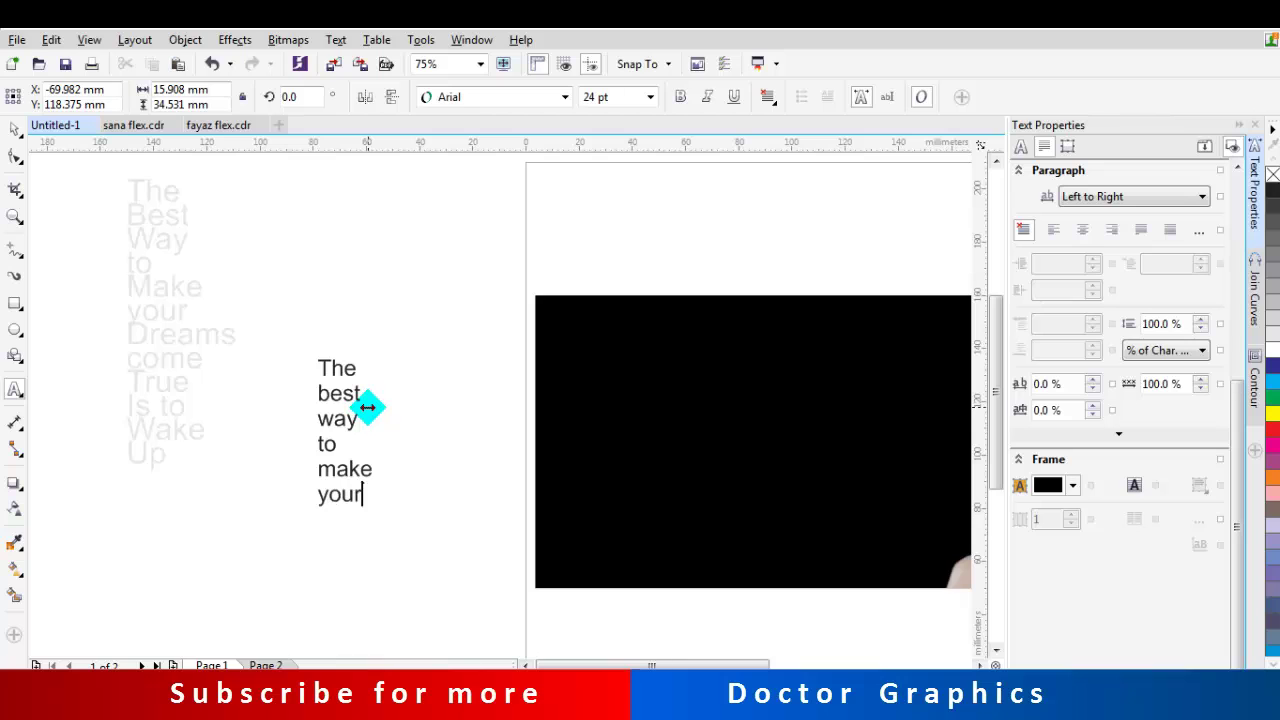
text(co)
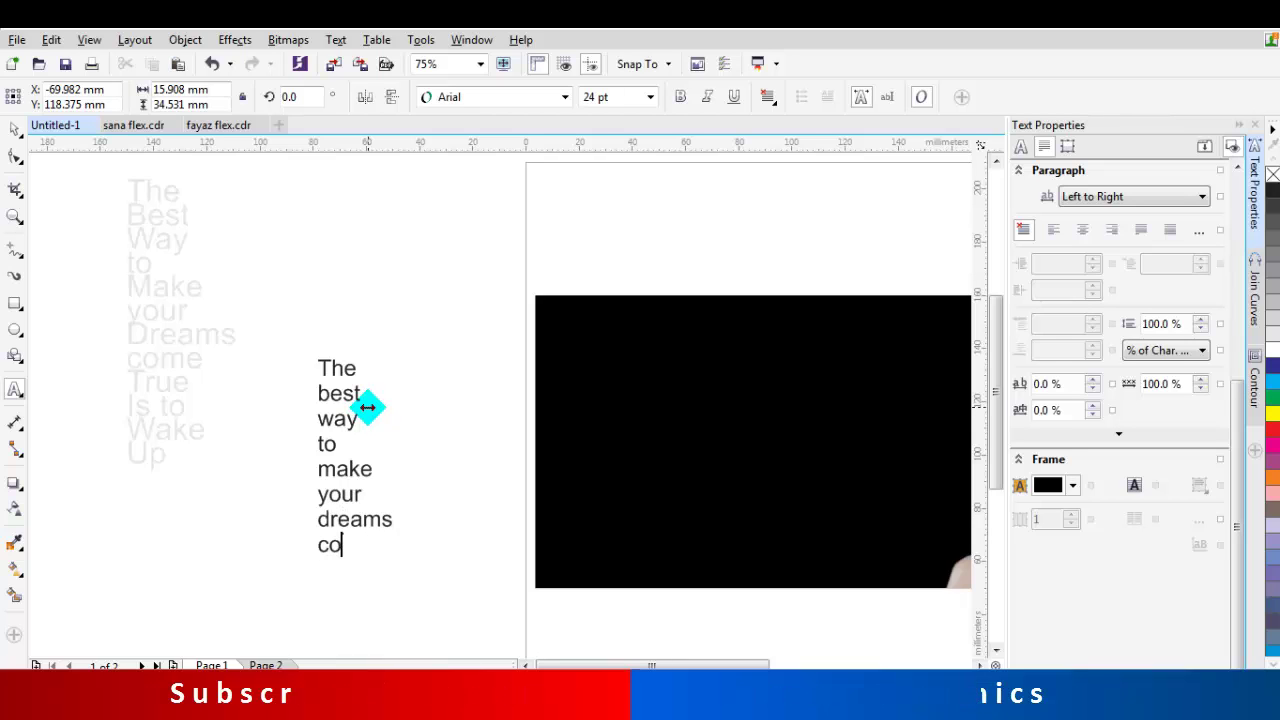
text(me true is to )
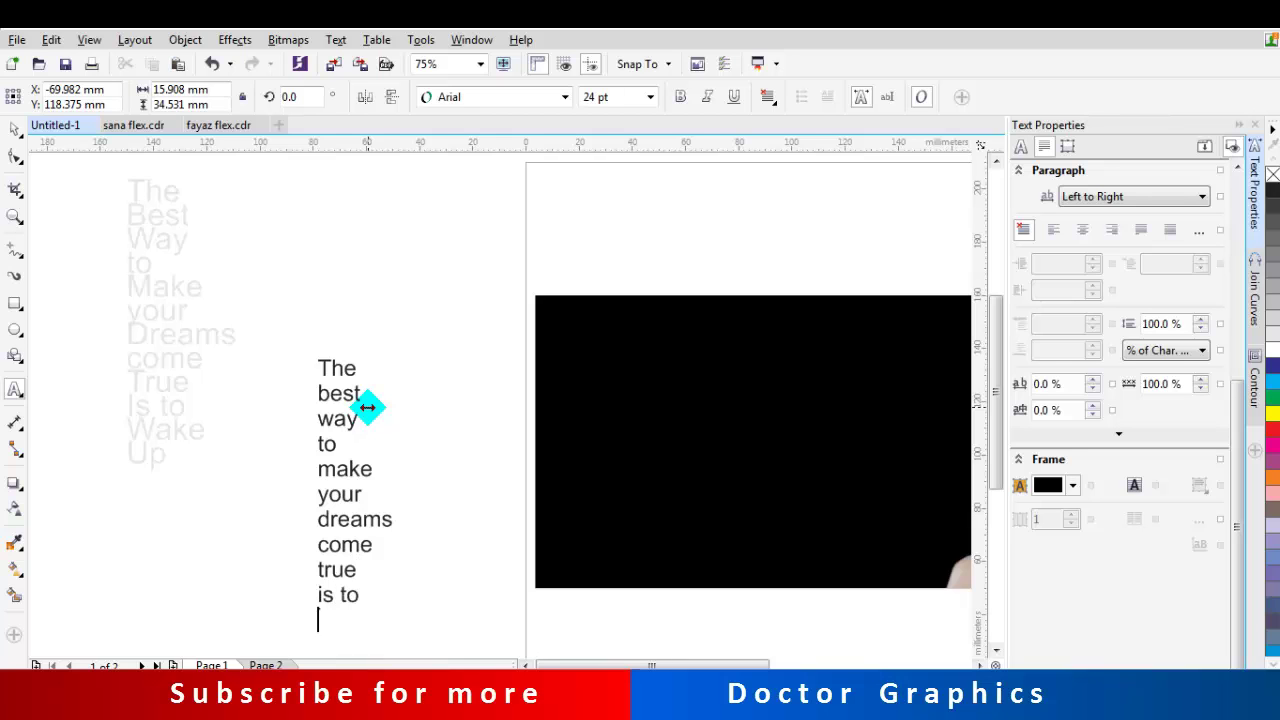
text(wakeup)
Convert all of the quote text to UPPERCASE with Change Case.
key(ctrl+a)
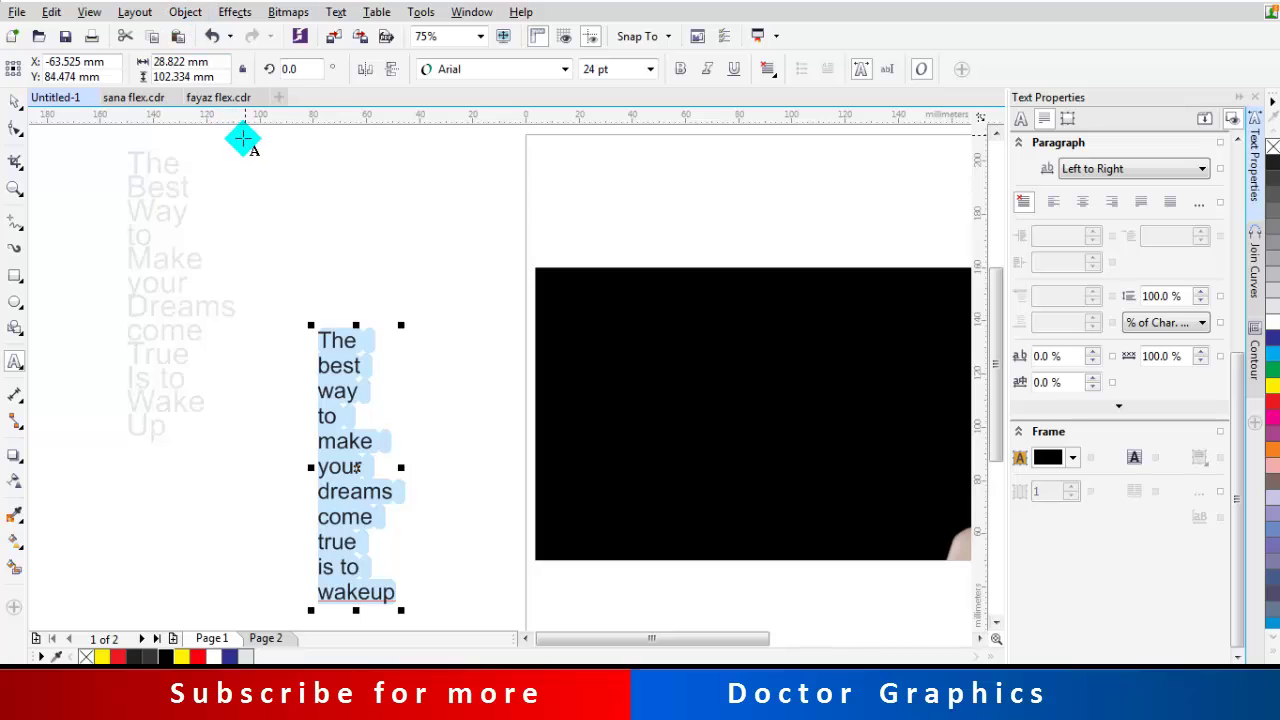
key(shift+F3)
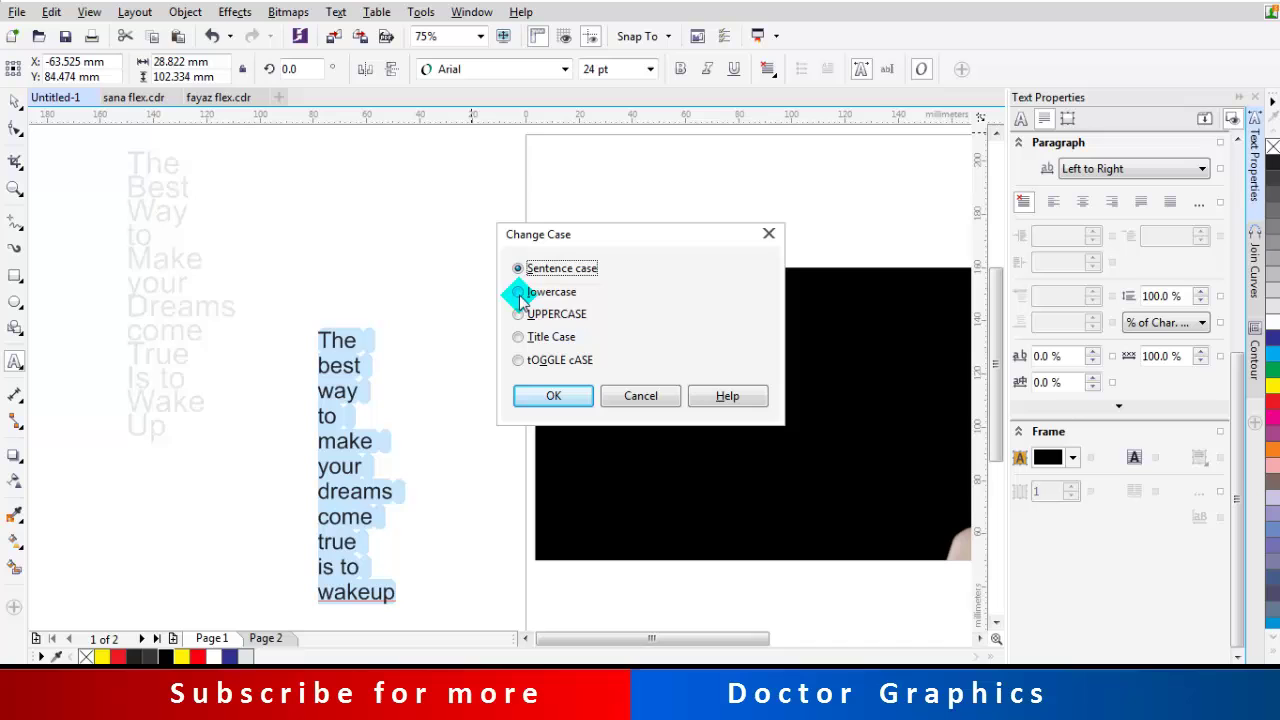
click(563, 396)
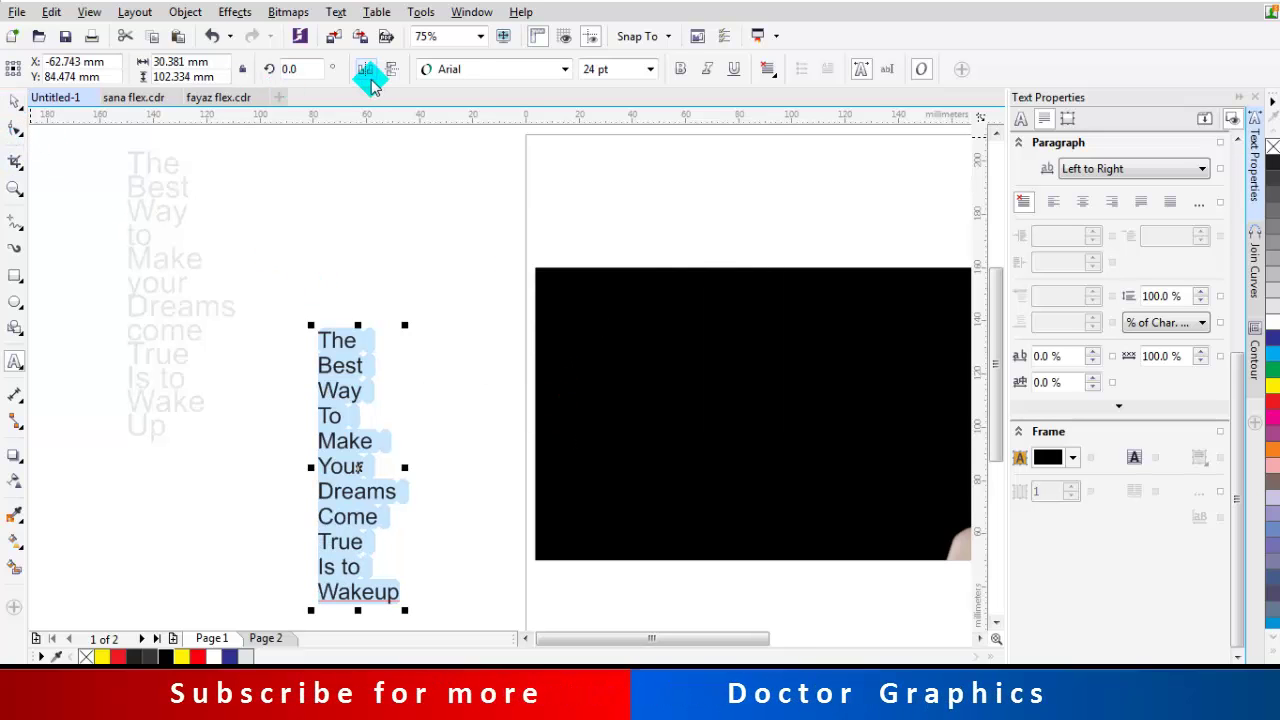
key(shift+F3)
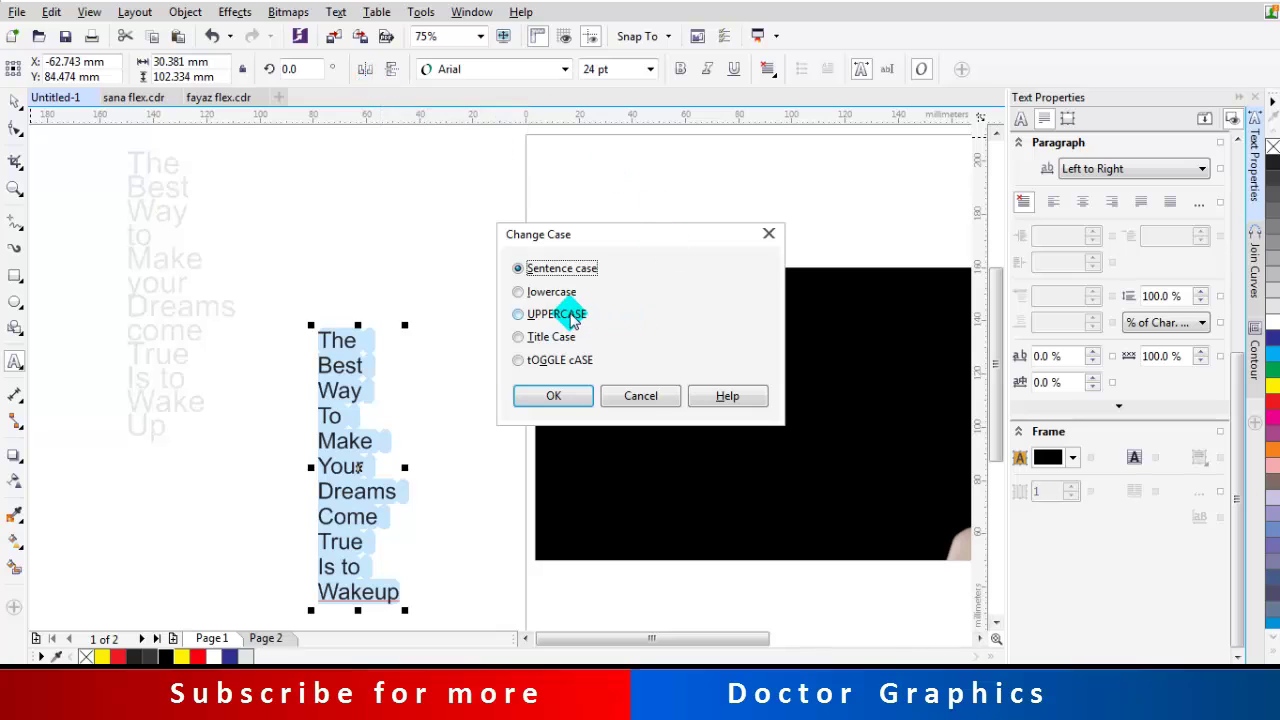
click(559, 396)
click(15, 101)
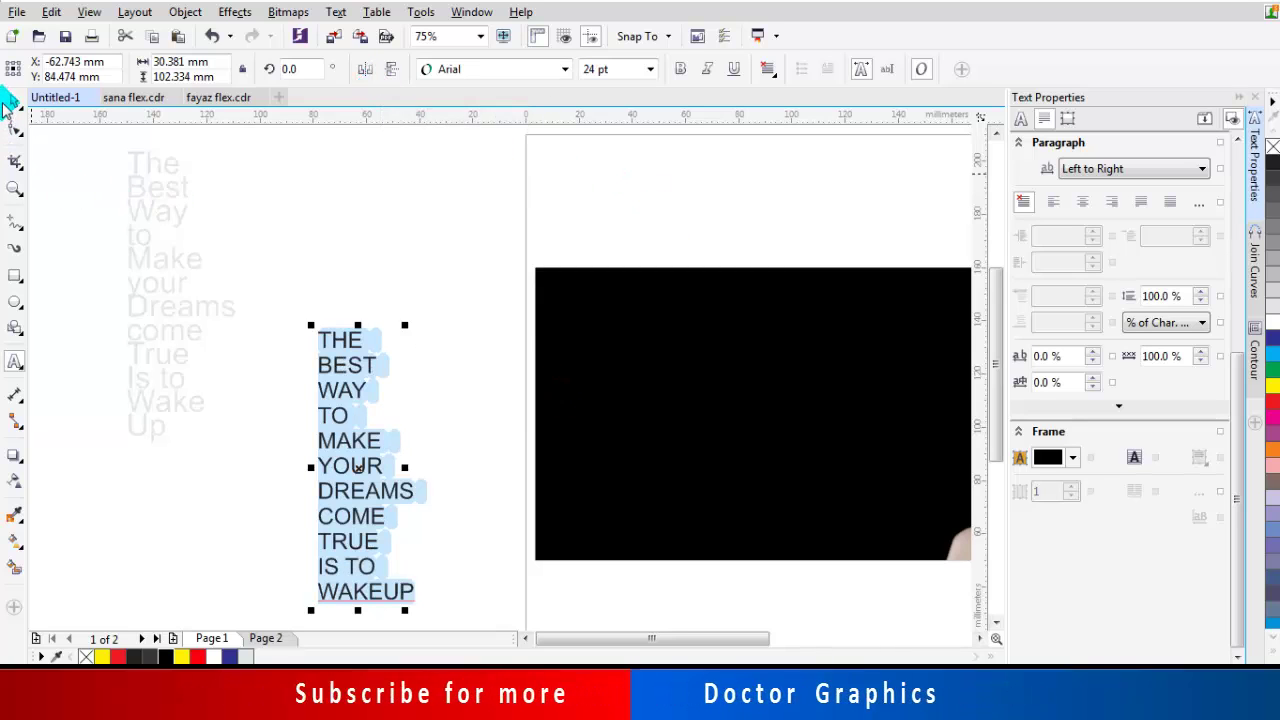
scroll(393, 310, down, 1)
scroll(393, 310, up, 1)
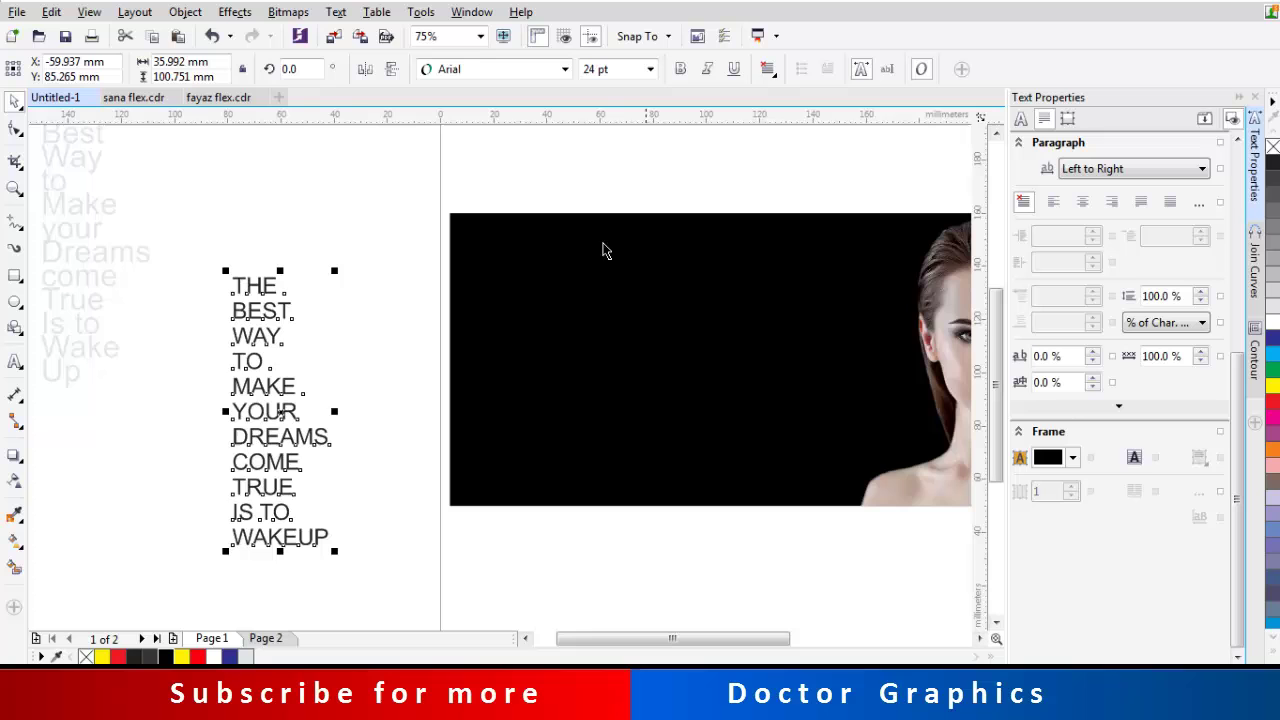
Right-align the lines of the stacked quote.
click(767, 68)
click(805, 154)
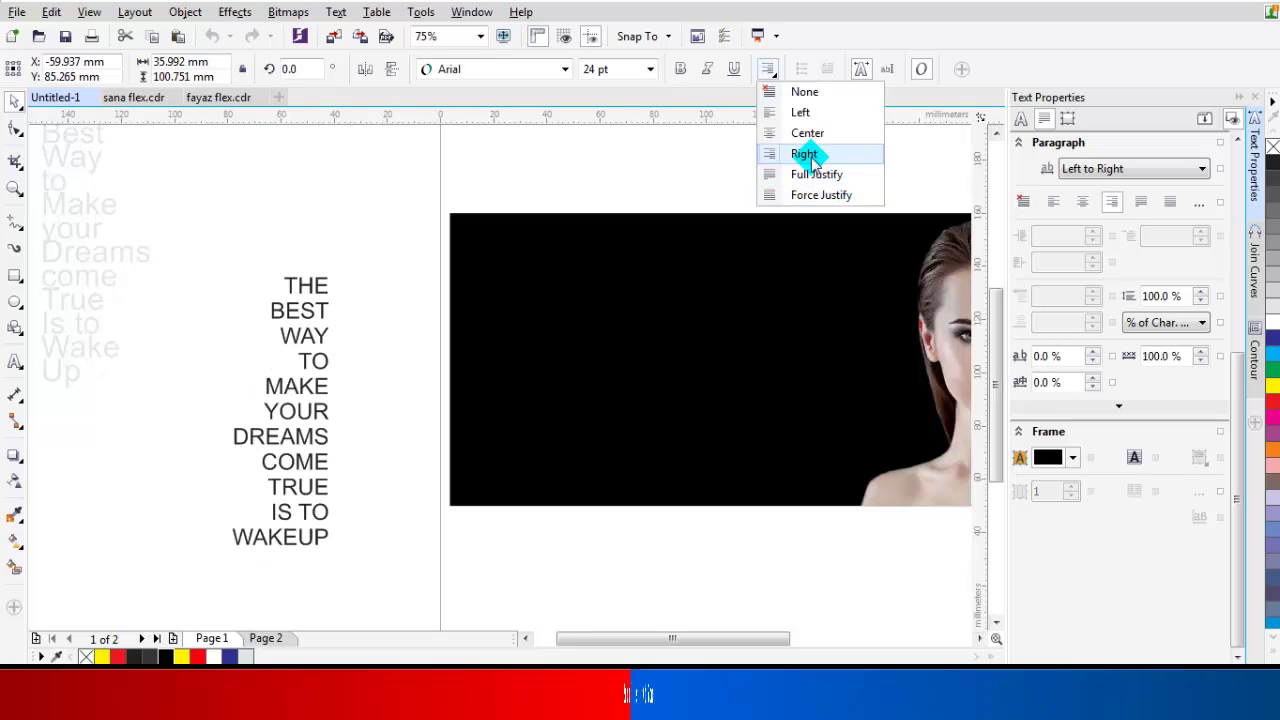
click(250, 196)
scroll(252, 200, down, 1)
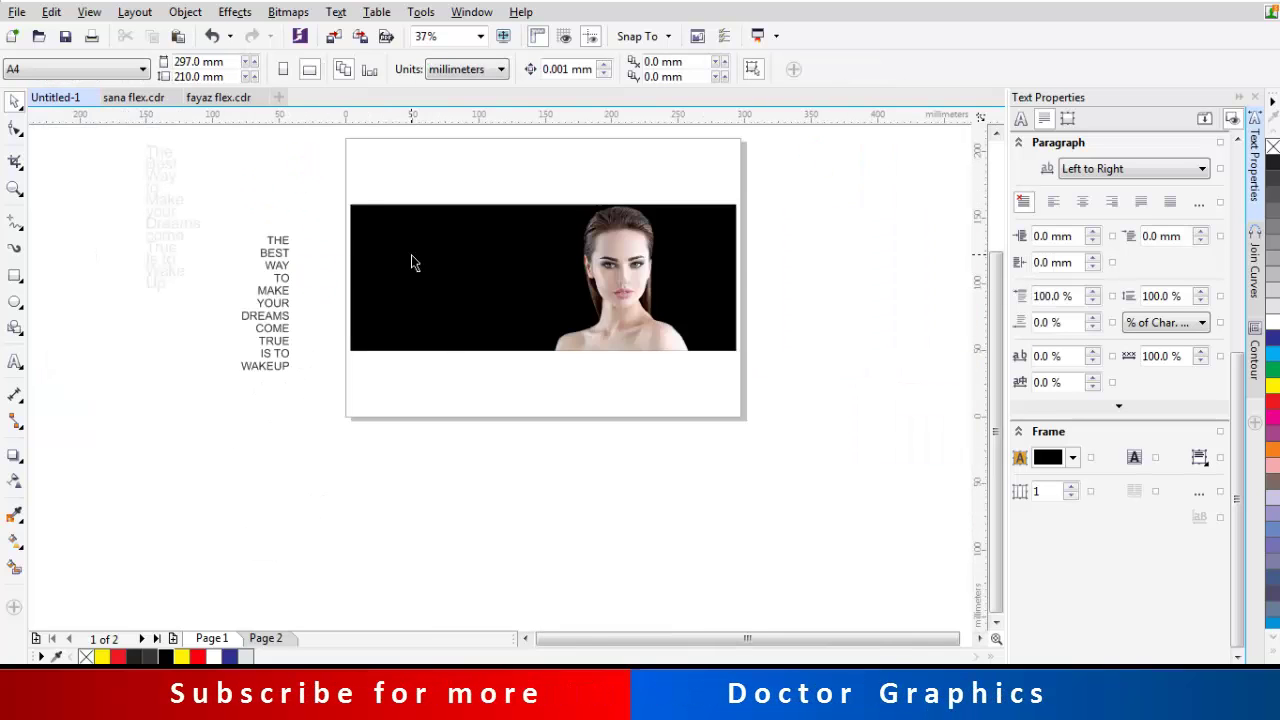
scroll(411, 262, up, 1)
Set the quote in Impact and move it over the portrait on the banner.
click(263, 177)
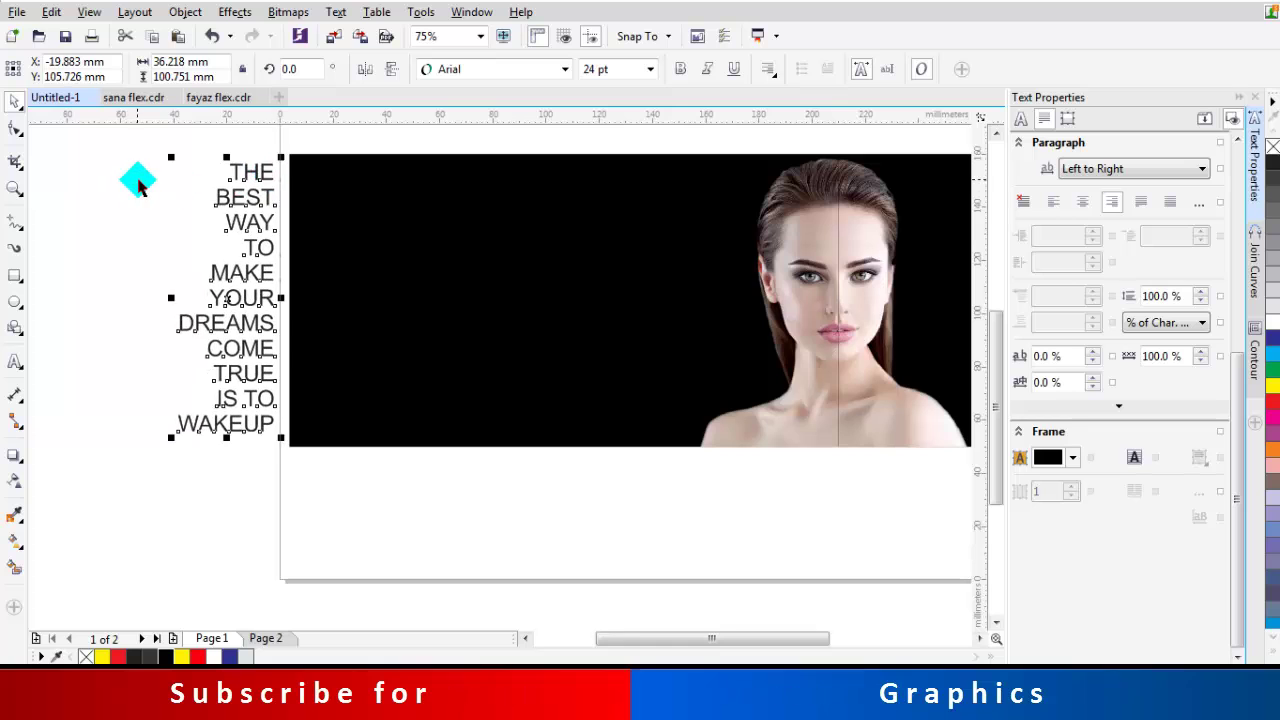
click(558, 71)
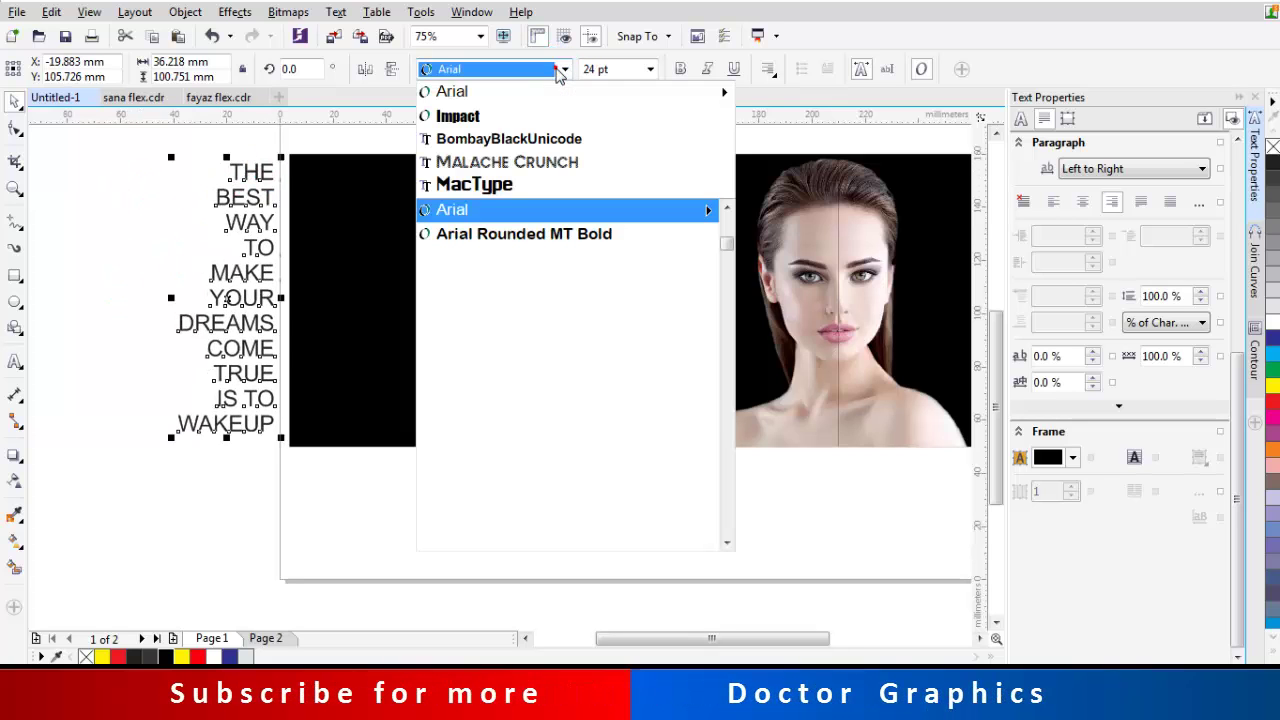
click(472, 117)
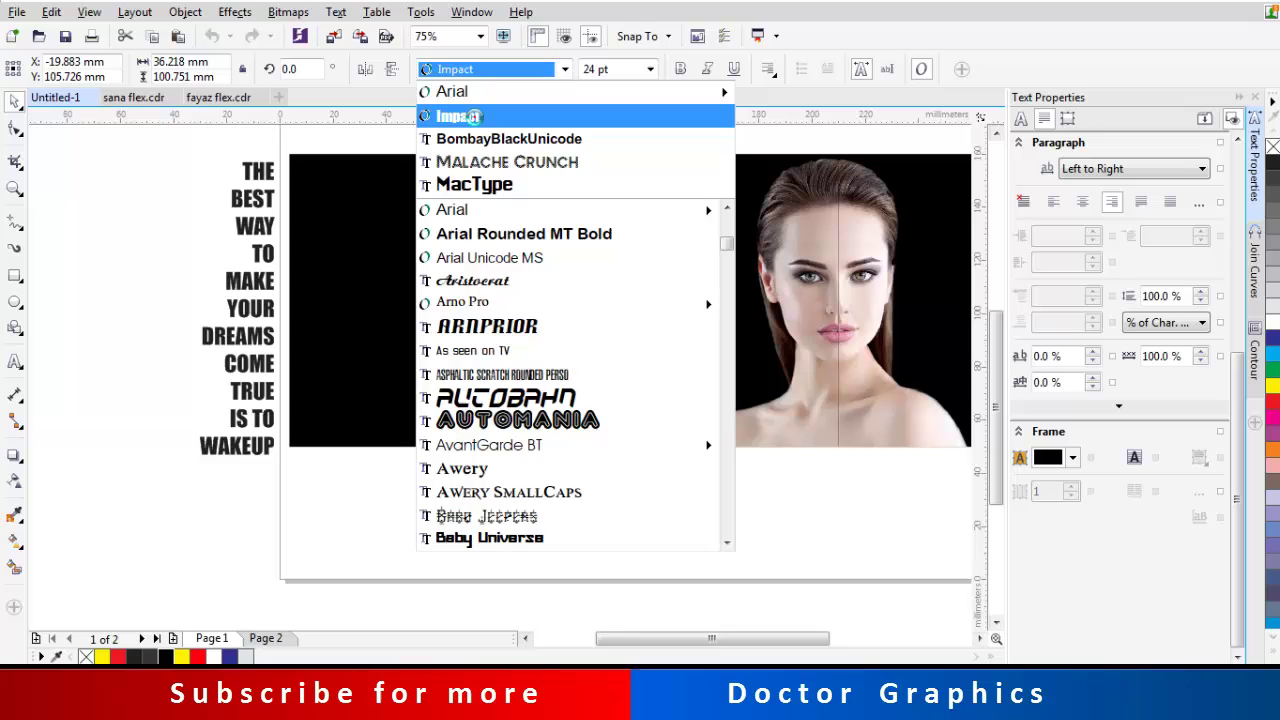
drag(250, 262, 817, 252)
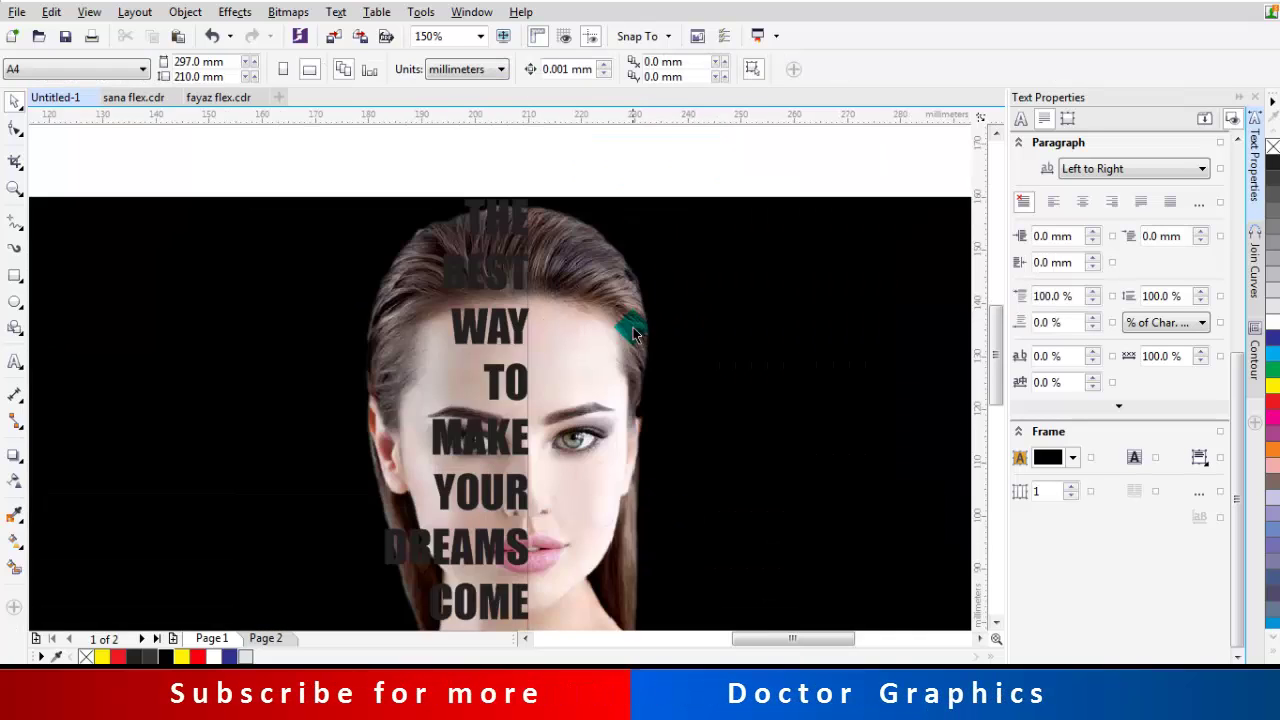
Tighten the stacked quote's line spacing with the Shape tool's spacing handle.
scroll(529, 537, up, 2)
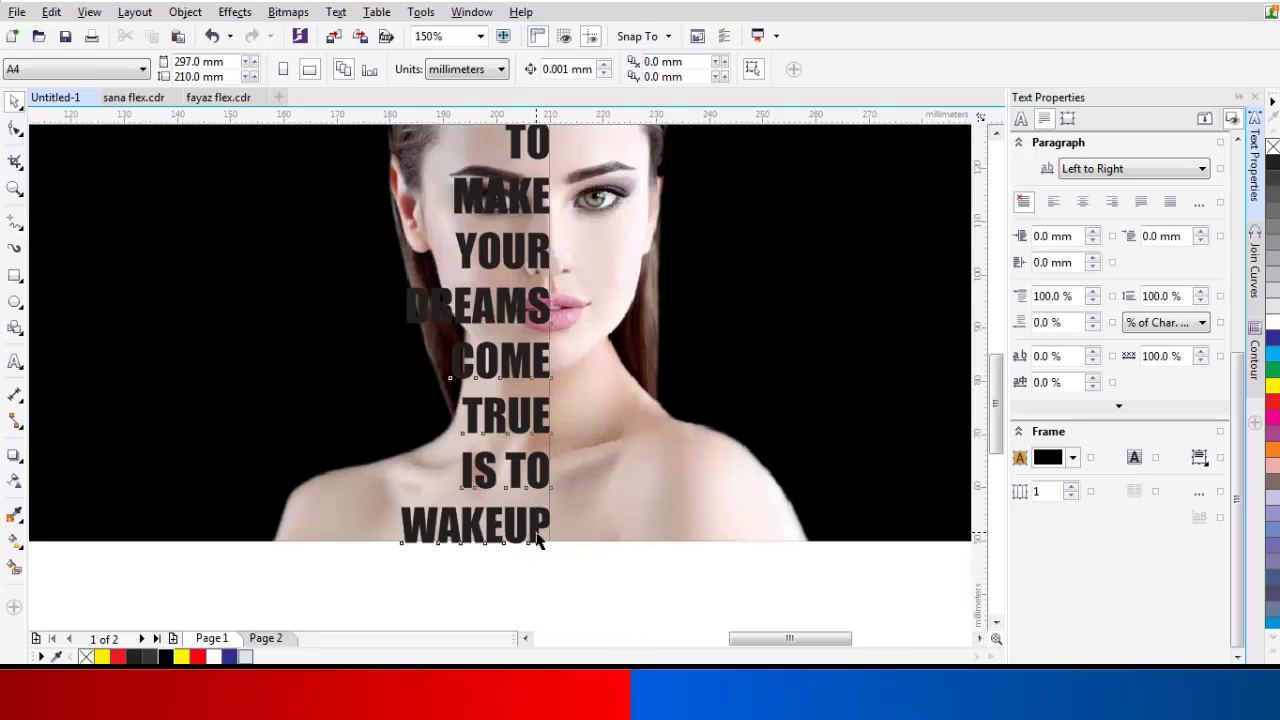
click(528, 535)
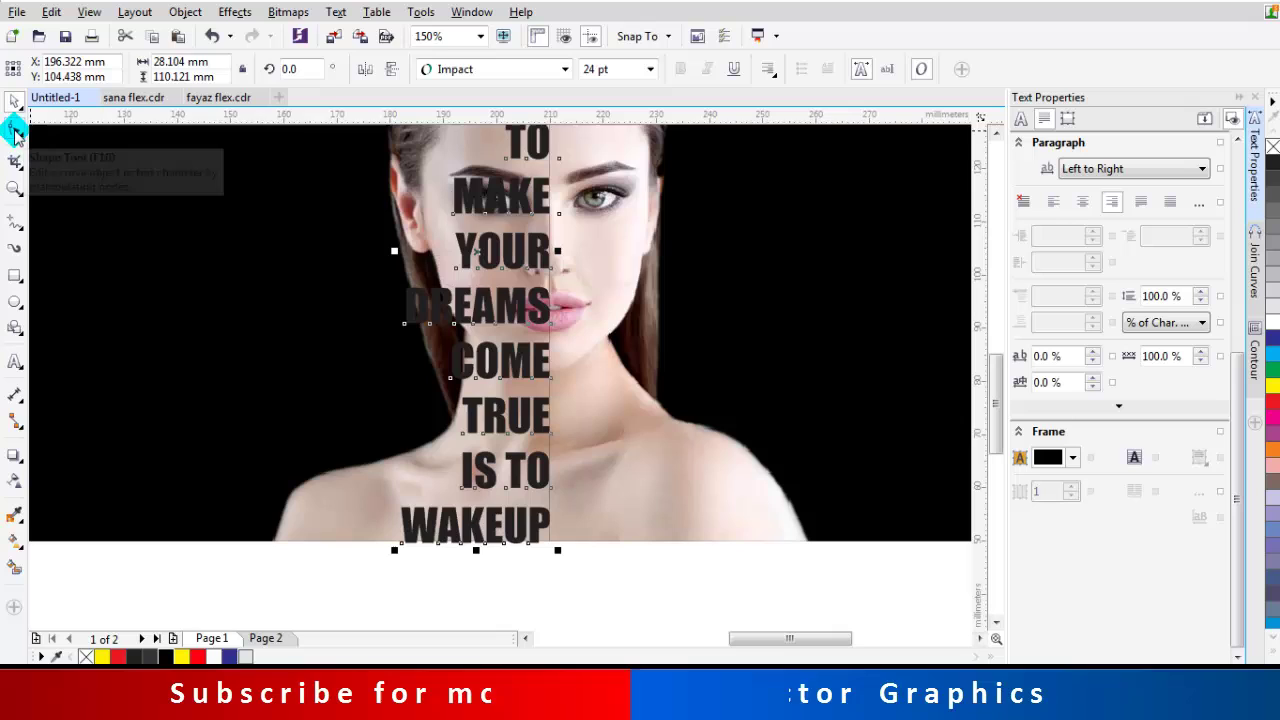
click(15, 130)
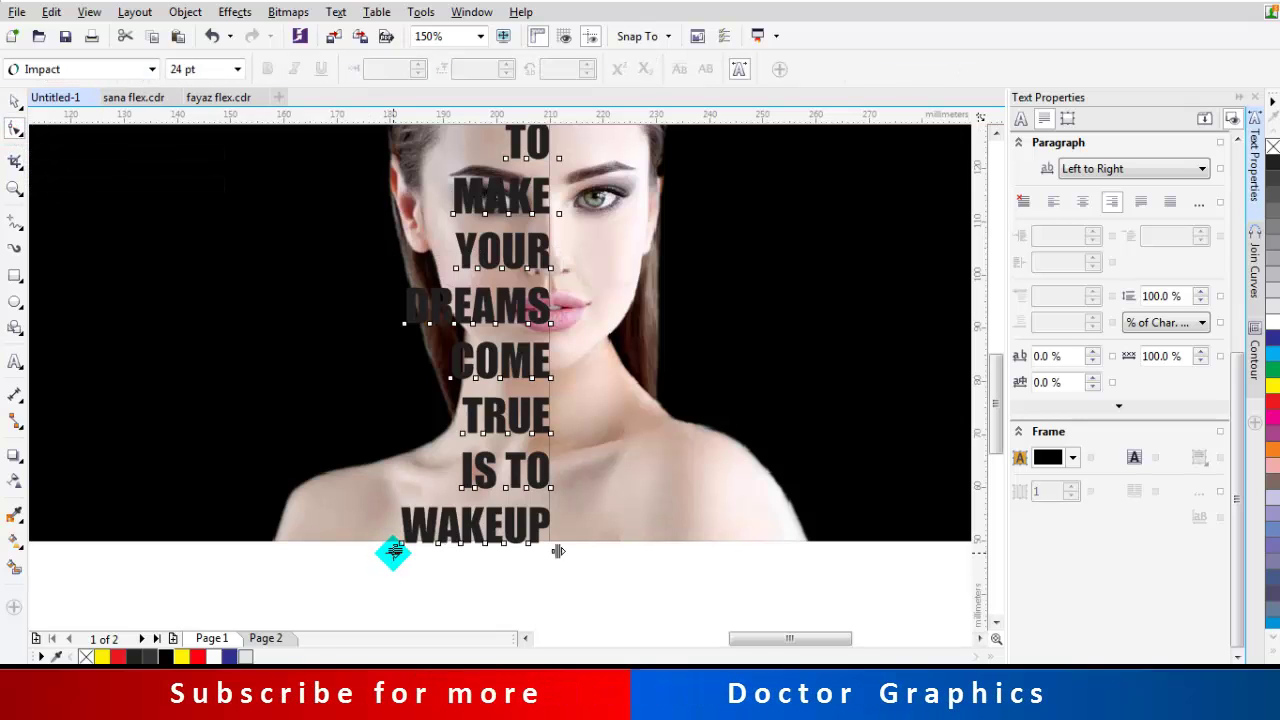
drag(391, 551, 408, 375)
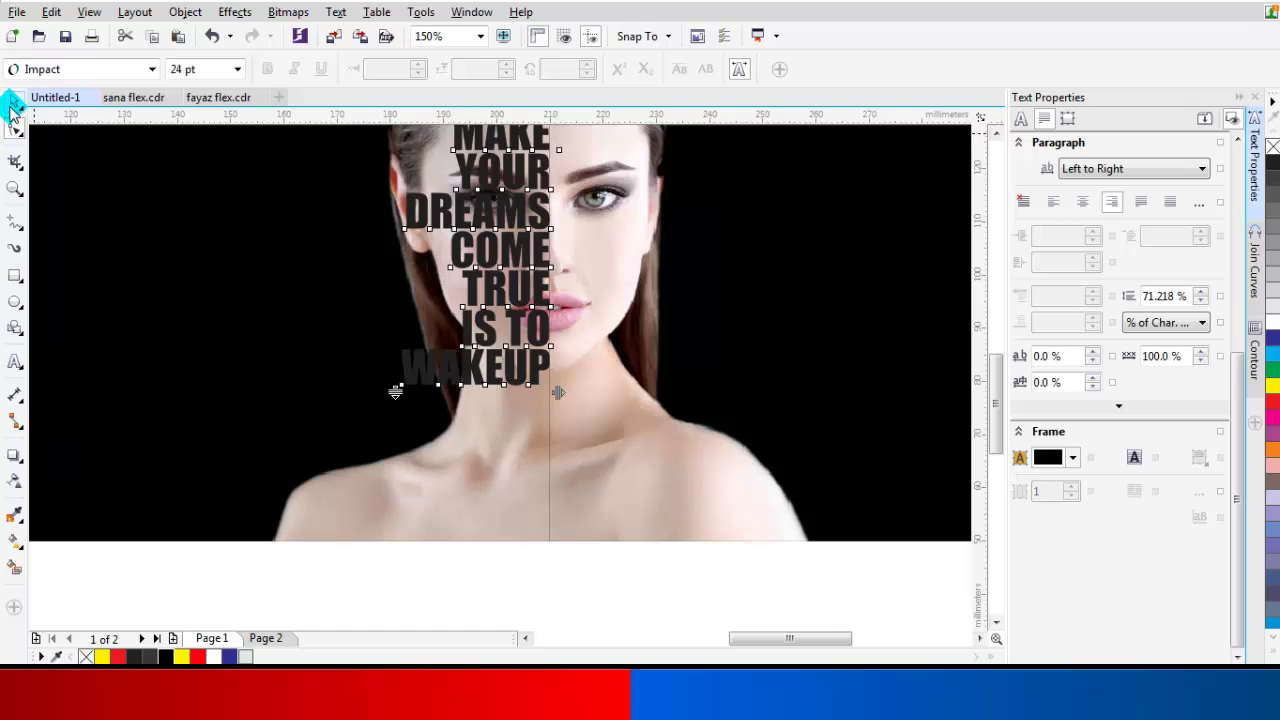
key(ctrl+space)
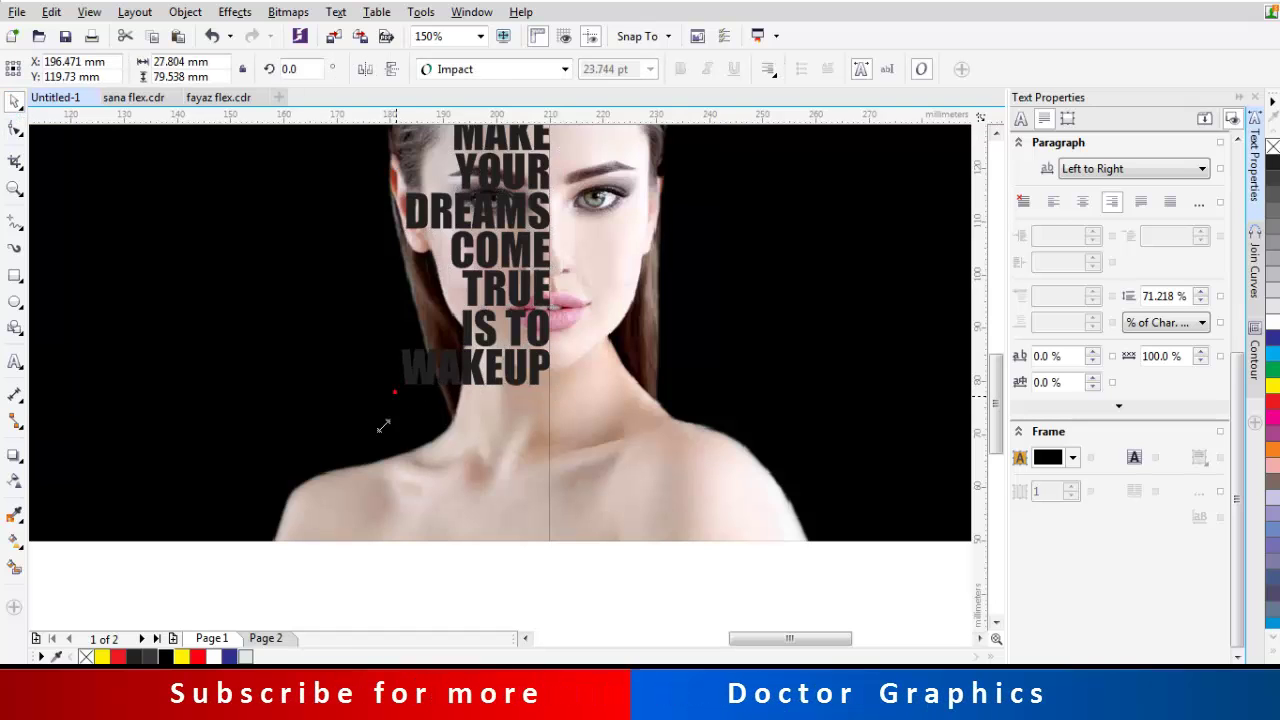
Enlarge the quote block to the banner's height and change WAKEUP to WAKE UP.
drag(383, 426, 295, 544)
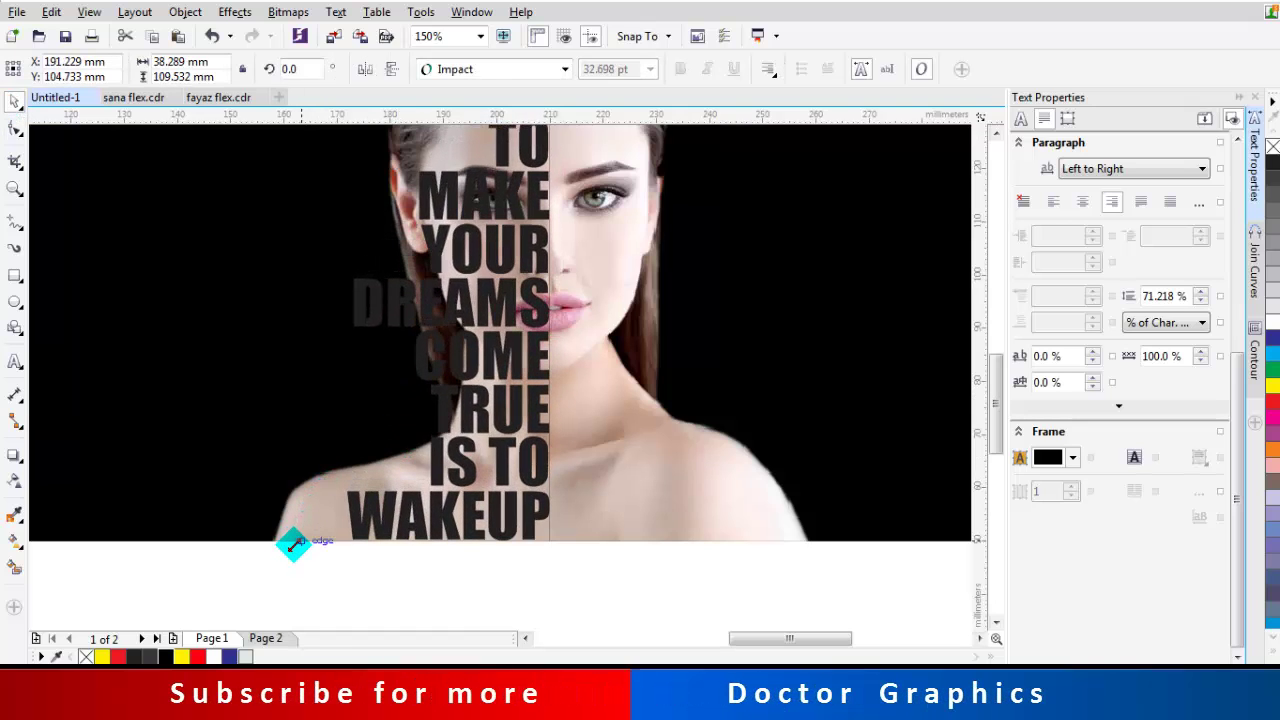
drag(294, 544, 303, 543)
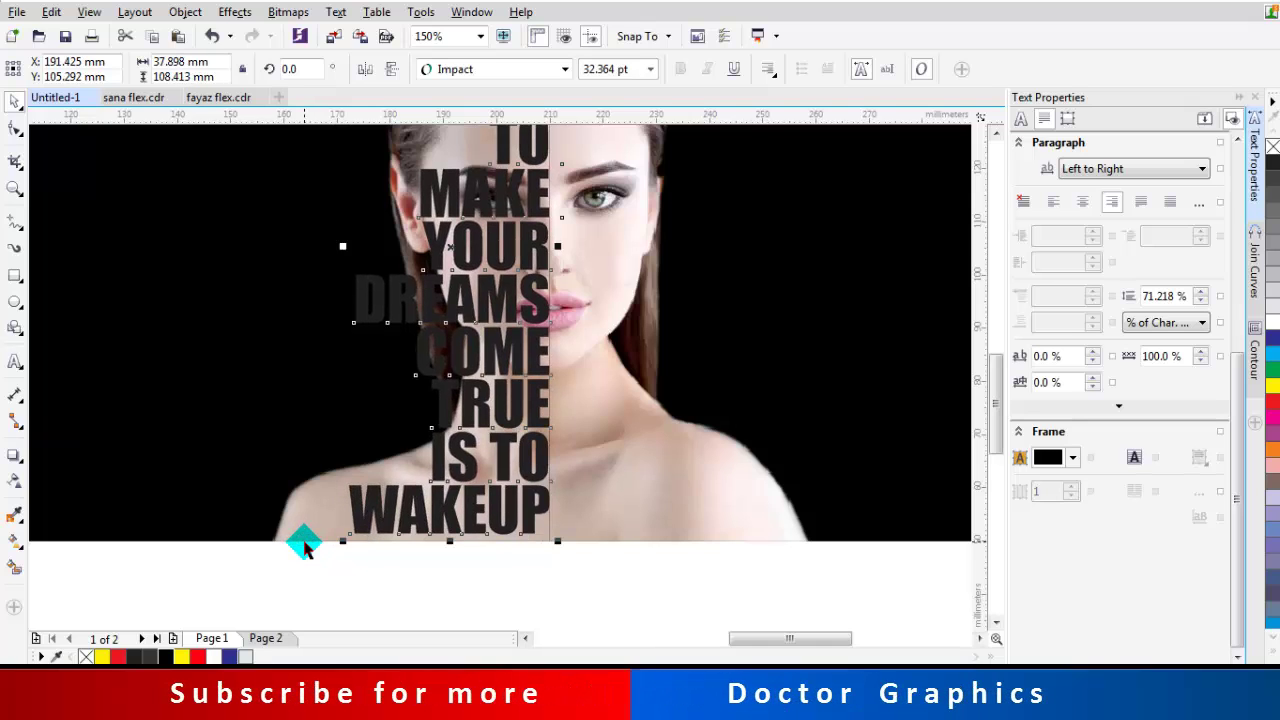
double_click(489, 500)
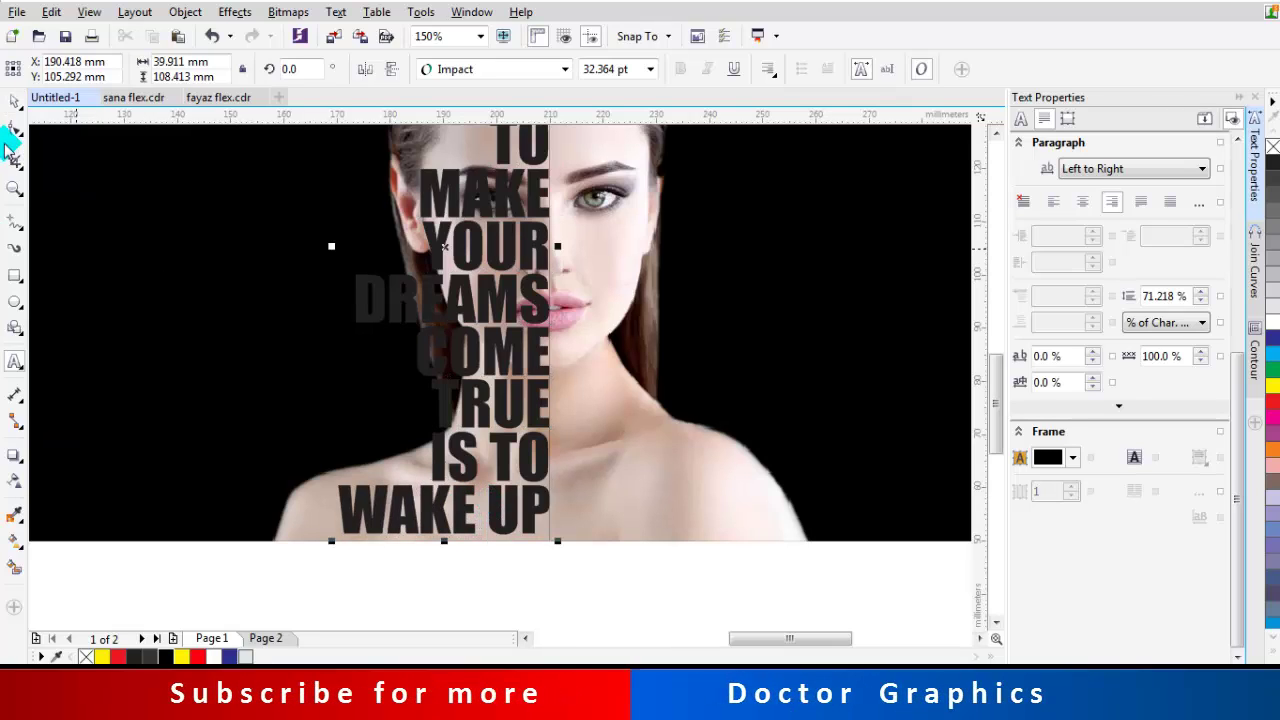
Change the stacked quote's fill from dark grey to white.
click(14, 100)
scroll(420, 300, down, 2)
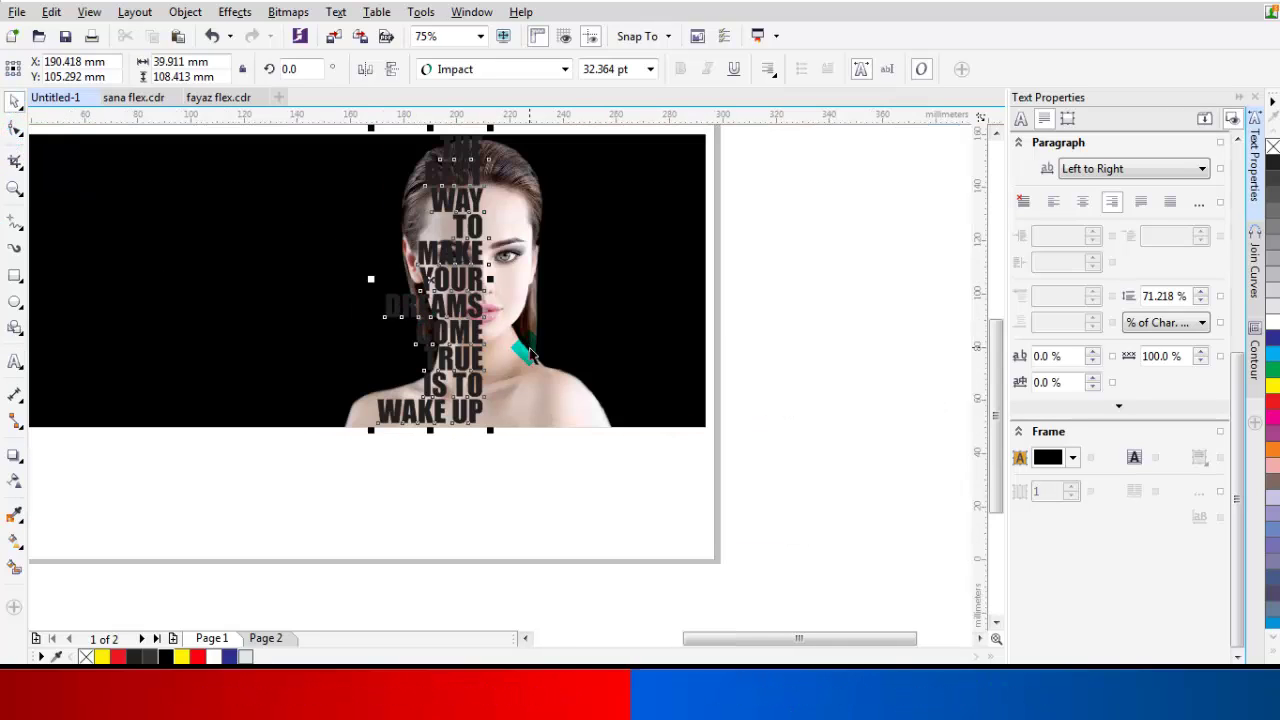
click(863, 271)
scroll(516, 181, up, 2)
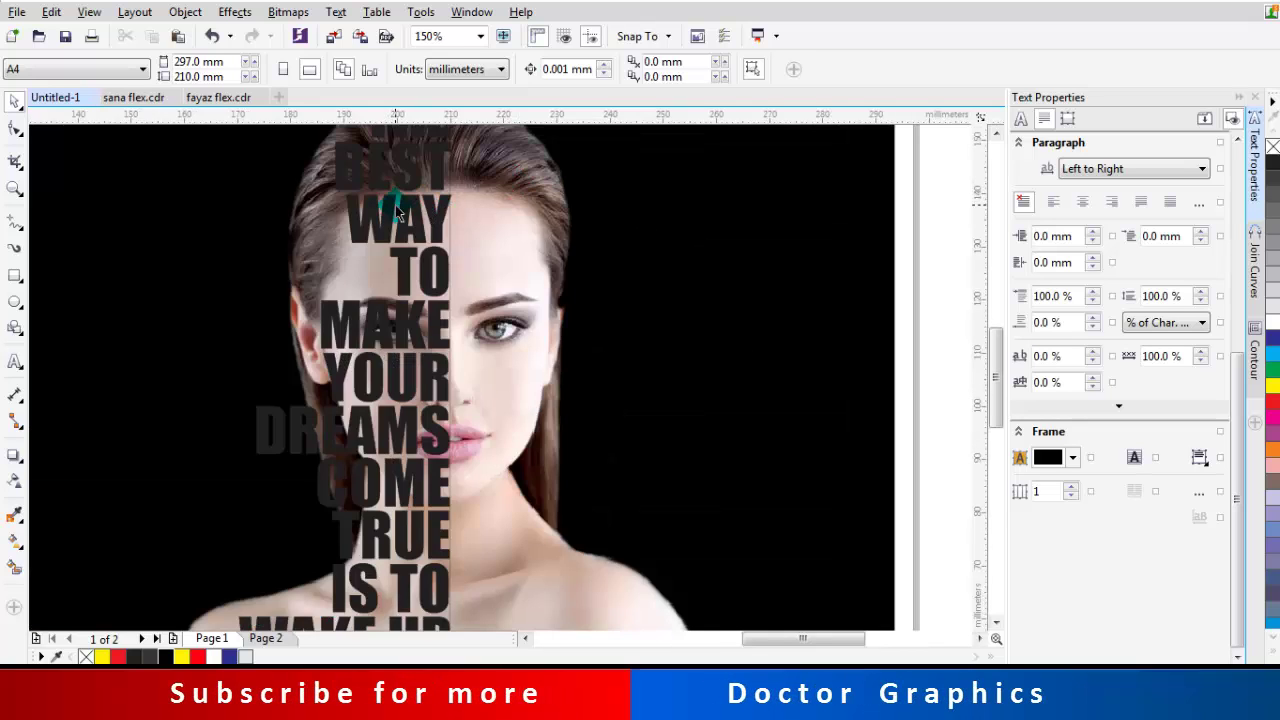
scroll(395, 205, down, 1)
scroll(400, 190, up, 1)
scroll(405, 172, up, 1)
scroll(405, 172, down, 2)
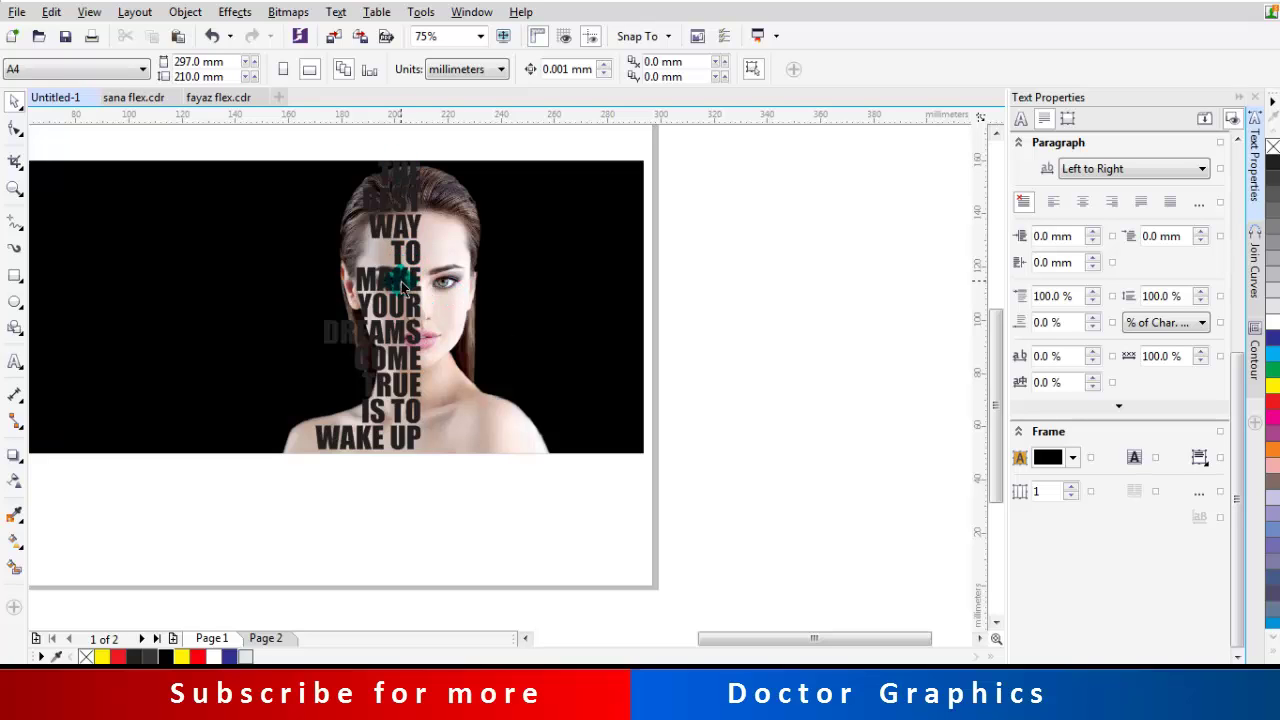
click(404, 281)
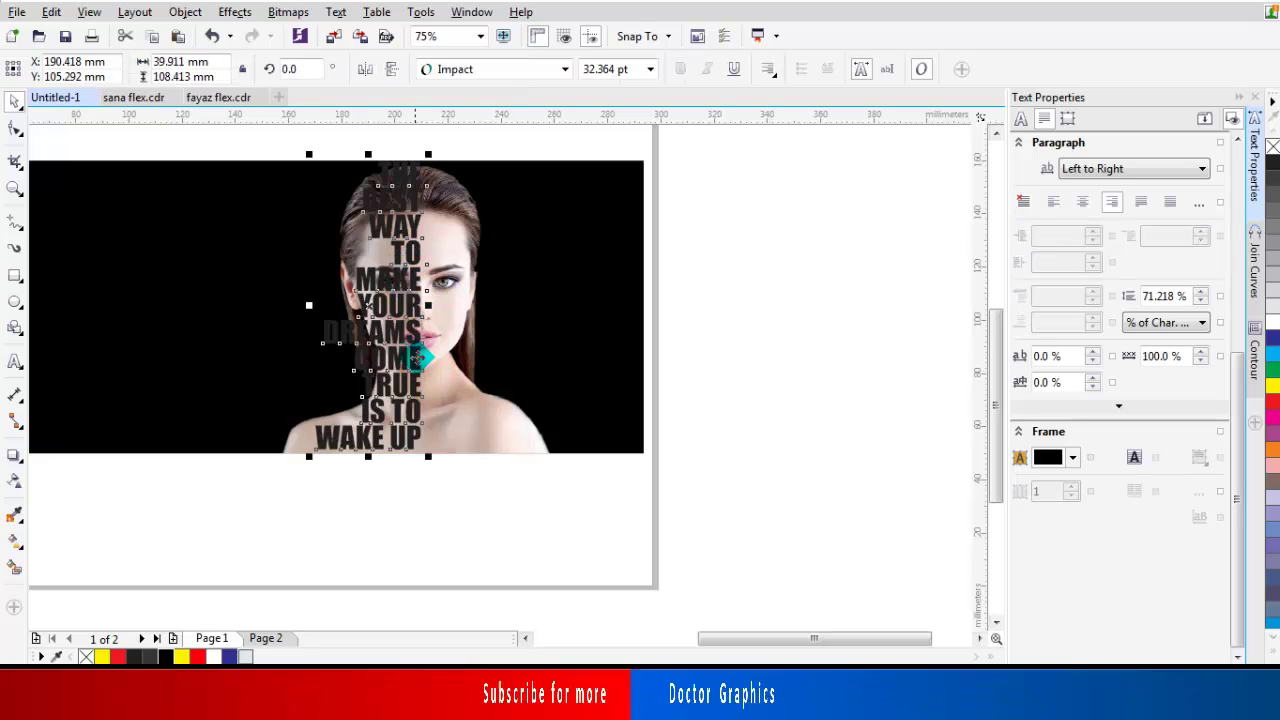
click(1272, 318)
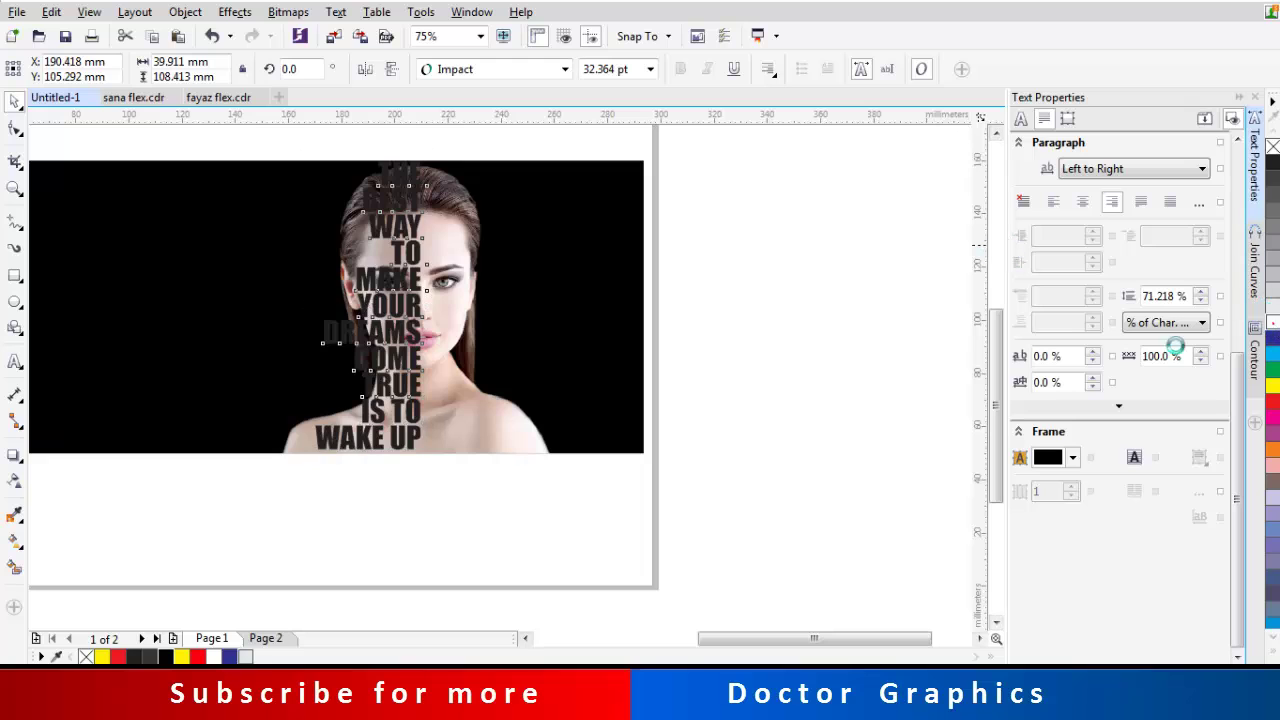
click(793, 322)
scroll(380, 300, up, 1)
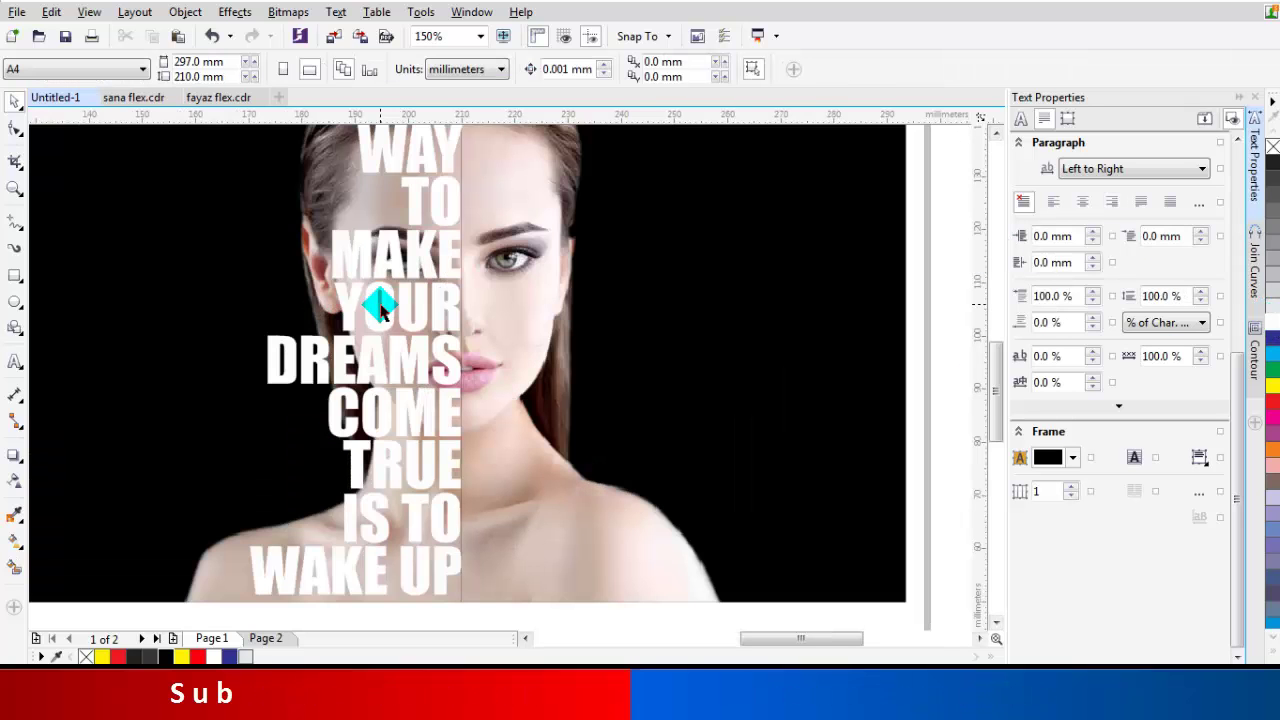
scroll(566, 383, down, 2)
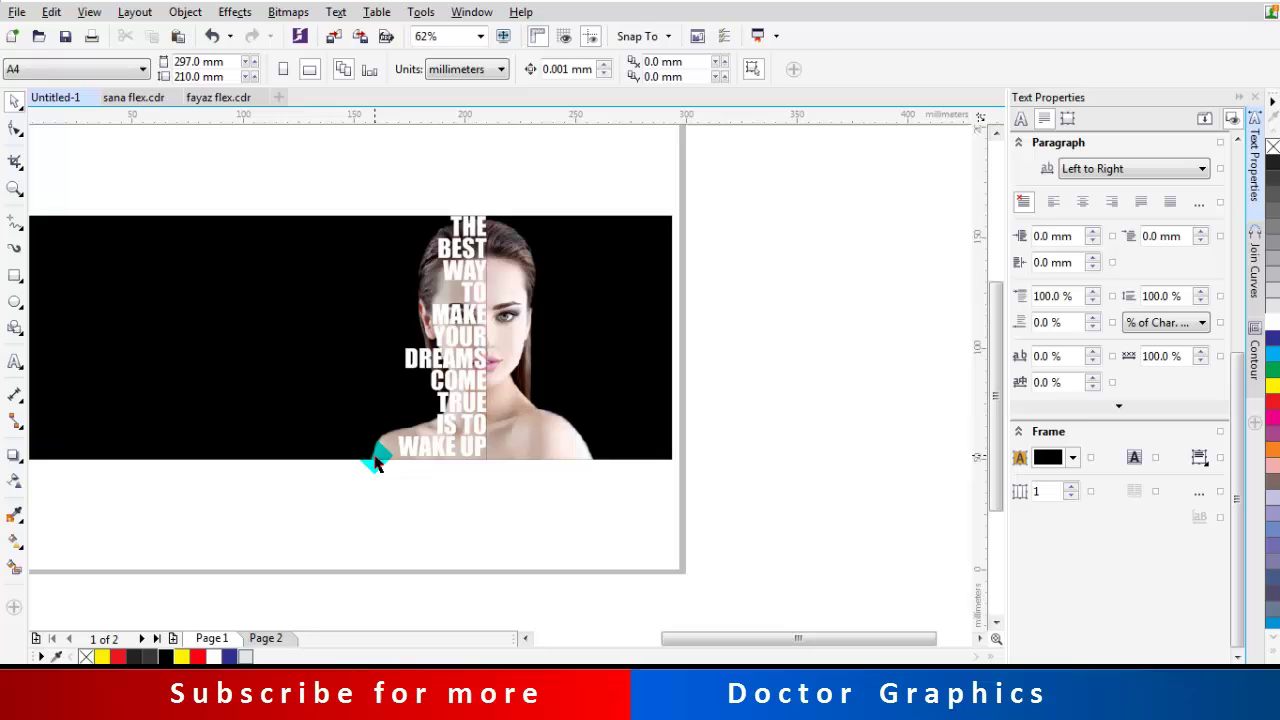
PowerClip the left face-half photo inside the white quote text.
click(374, 458)
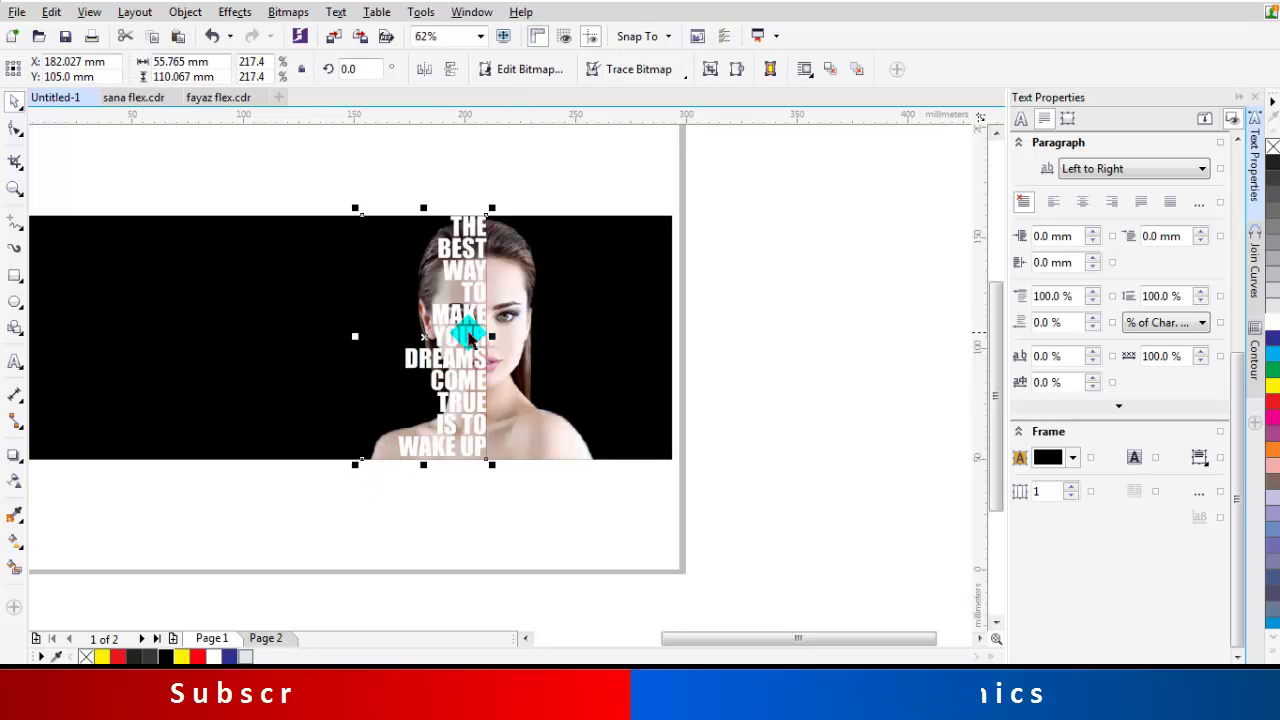
drag(440, 337, 310, 337)
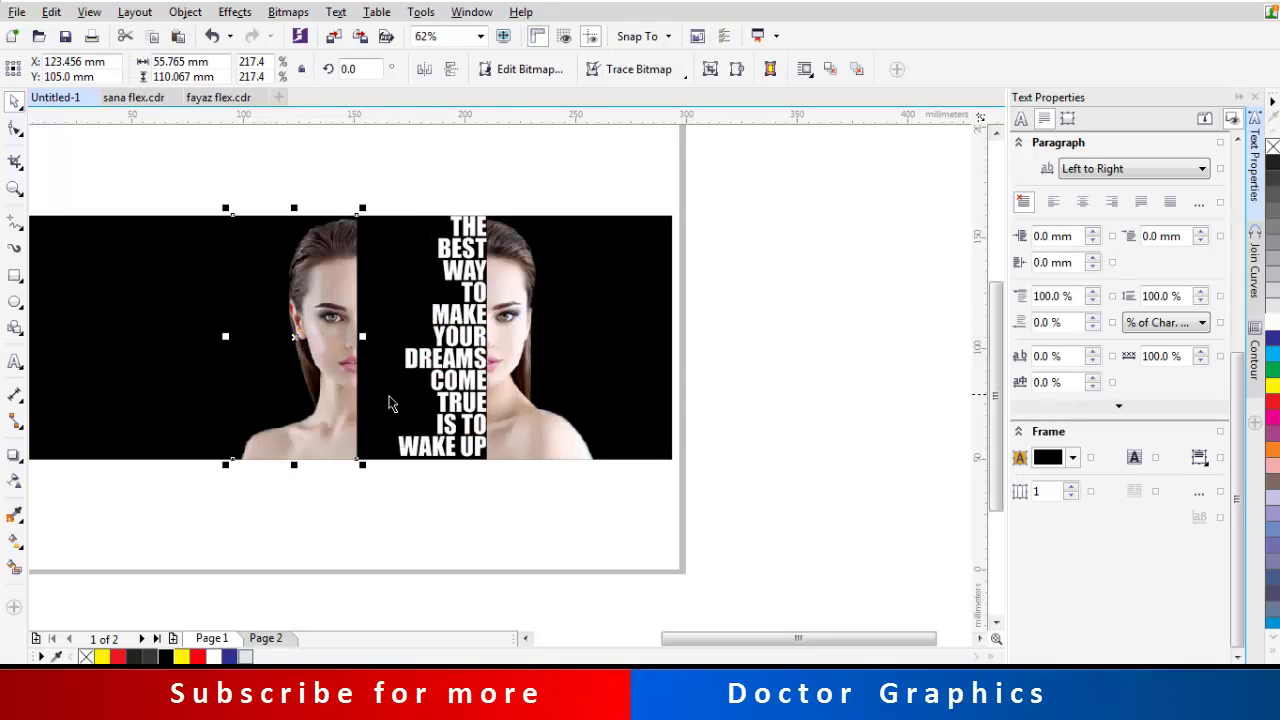
key(ctrl+z)
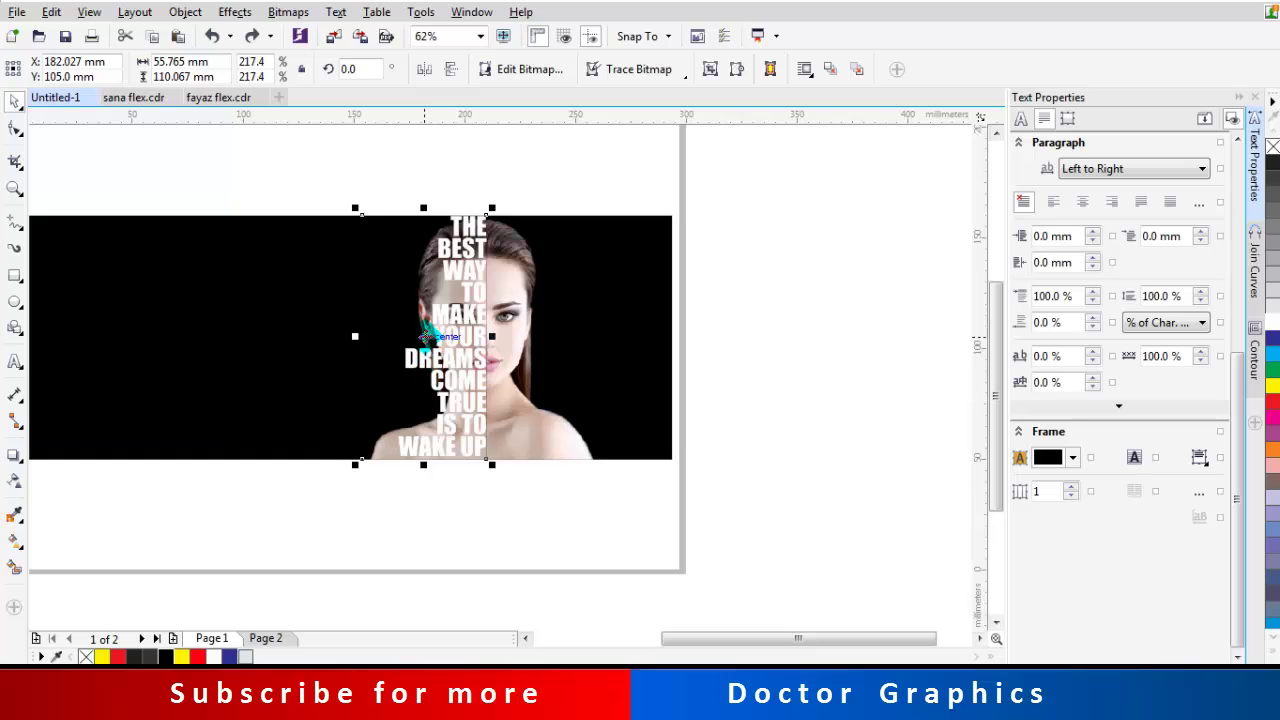
right_click(426, 338)
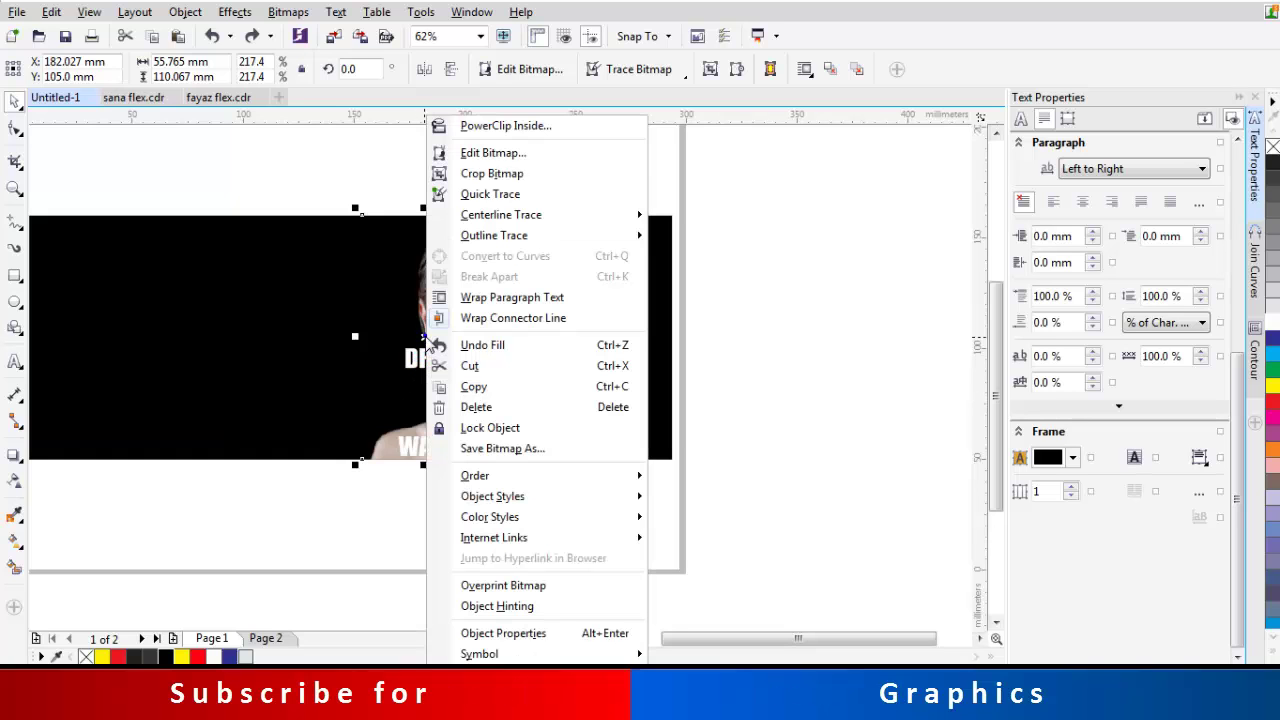
click(506, 126)
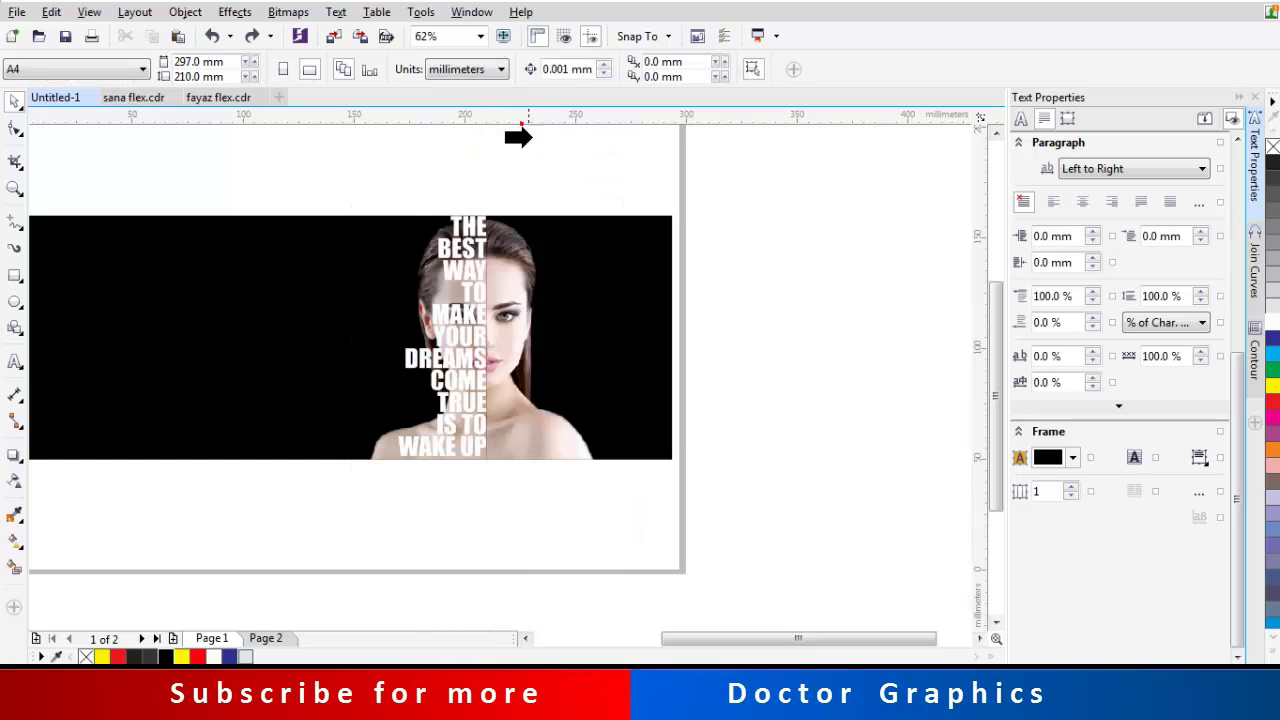
click(447, 222)
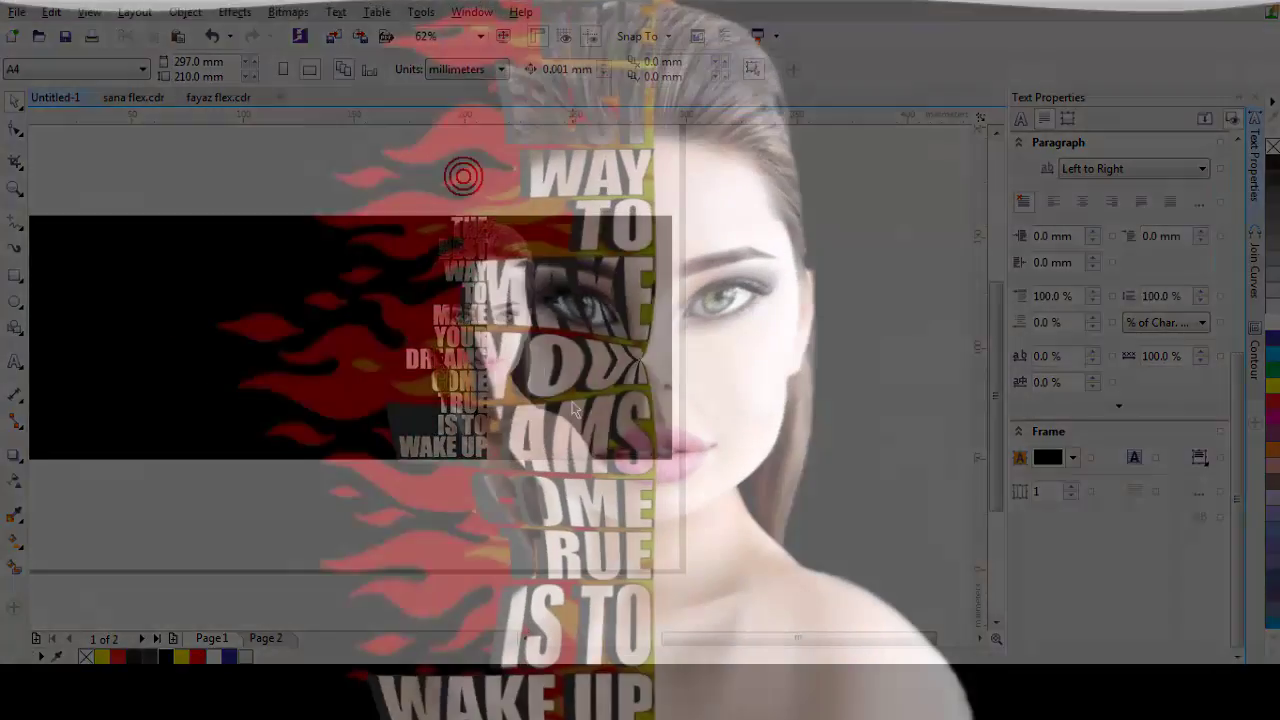